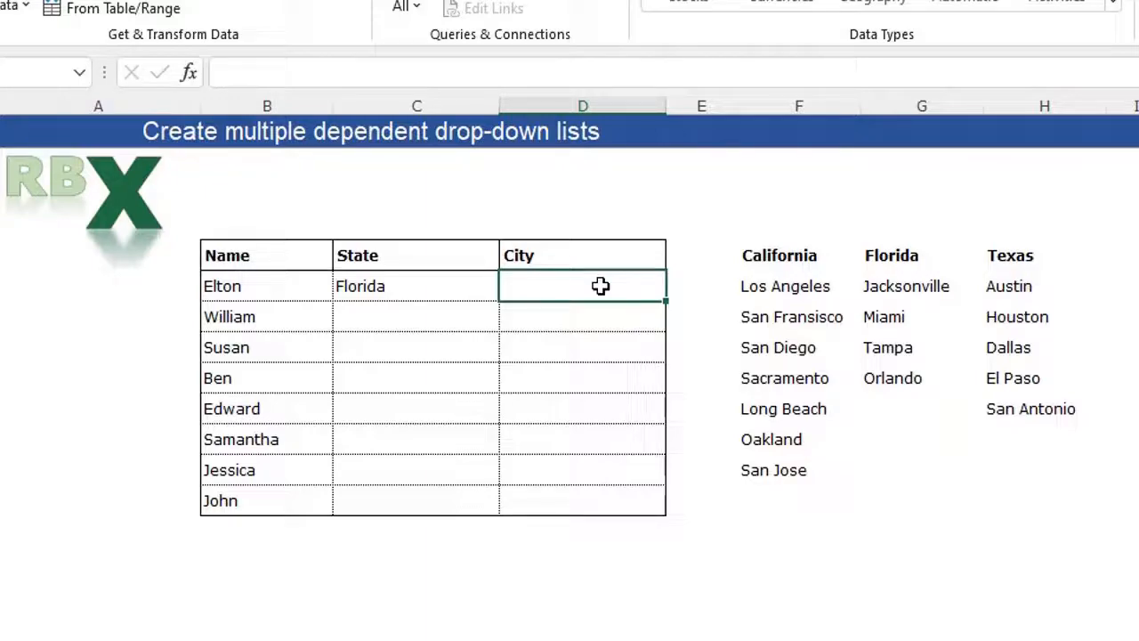
left_click(575, 408)
left_click(428, 288)
left_click_drag(434, 288, 585, 281)
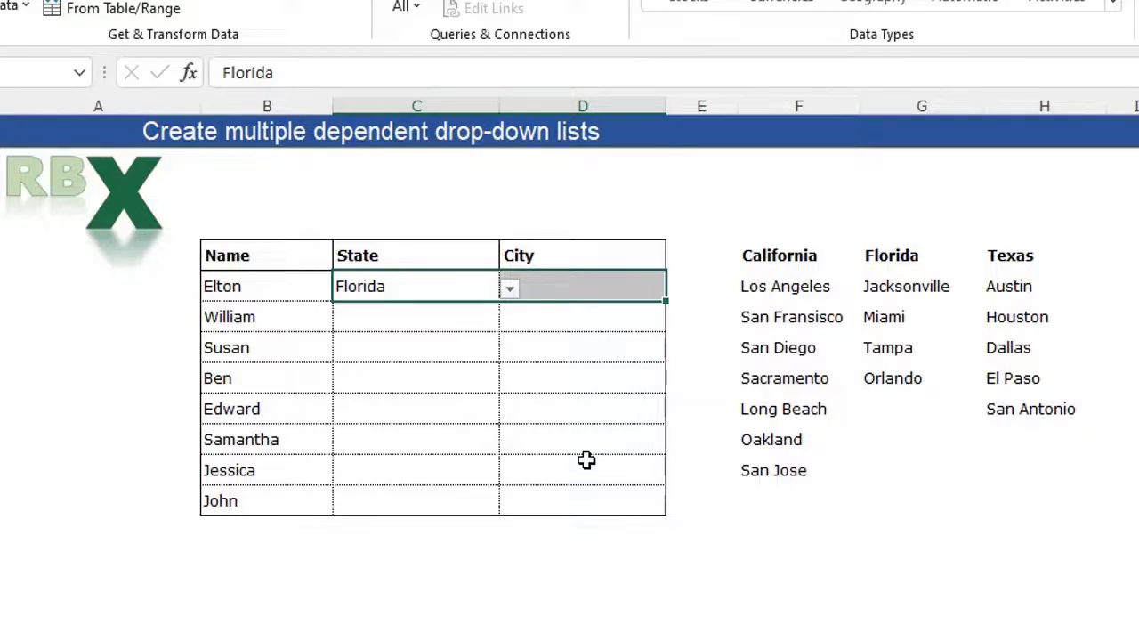
key("Right")
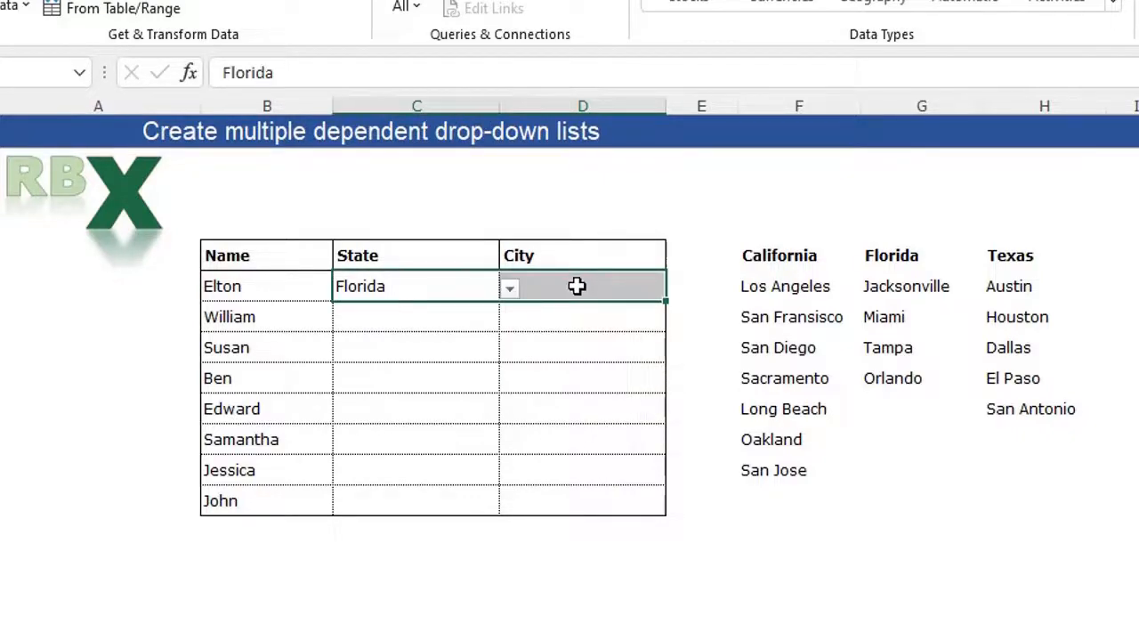
Start an OFFSET formula in the first City cell with $F$6 as the reference and 0 as the rows argument.
left_click(578, 286)
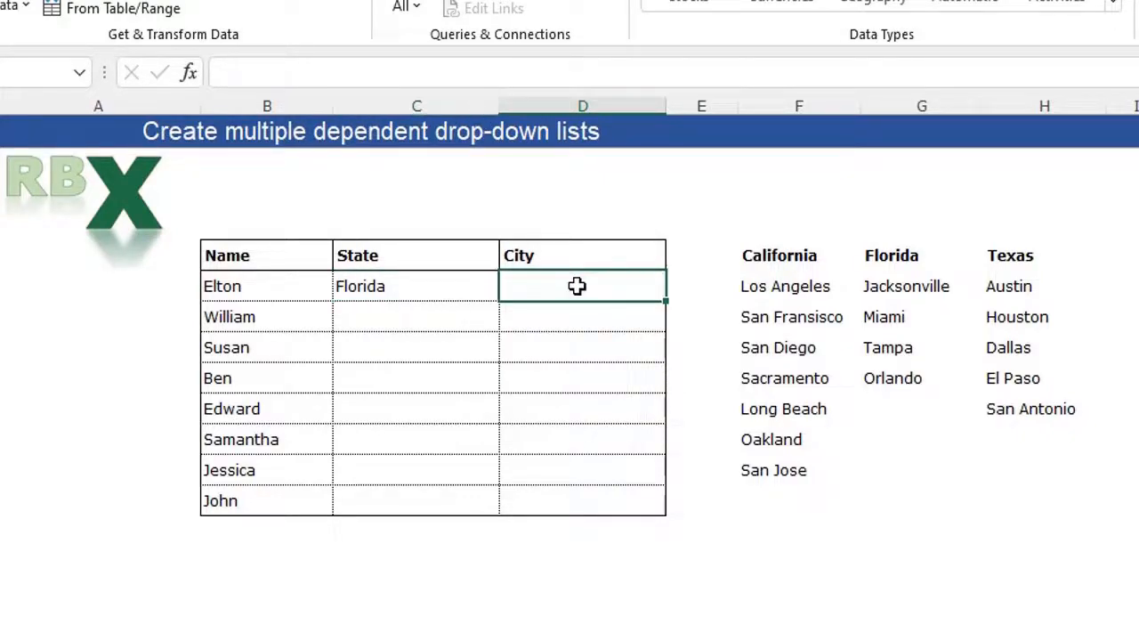
type("=O")
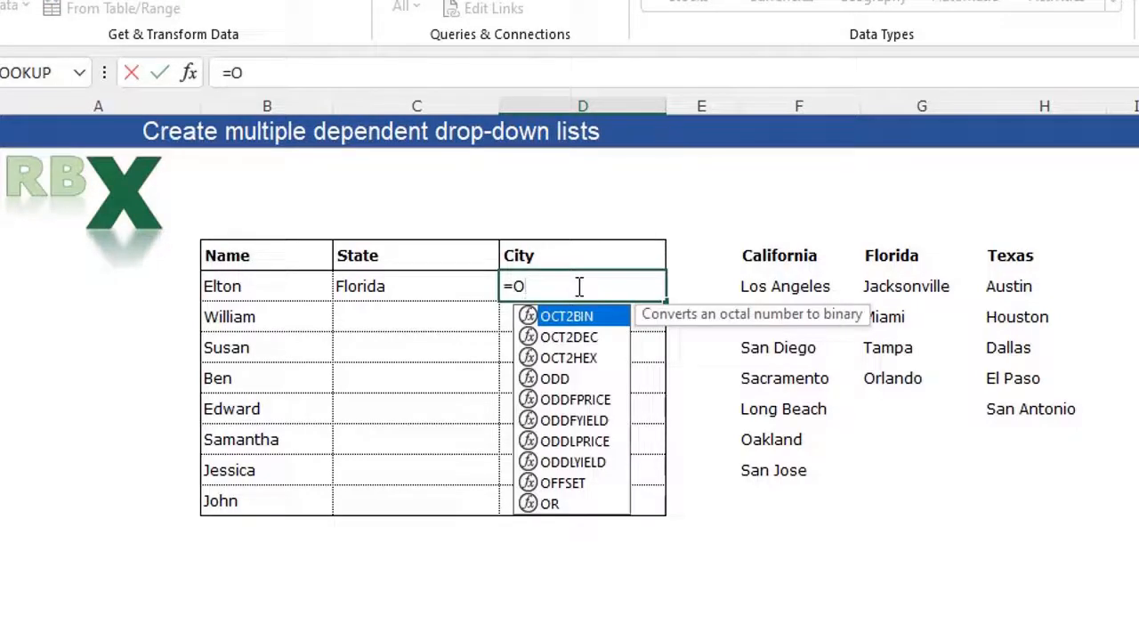
type("FFS")
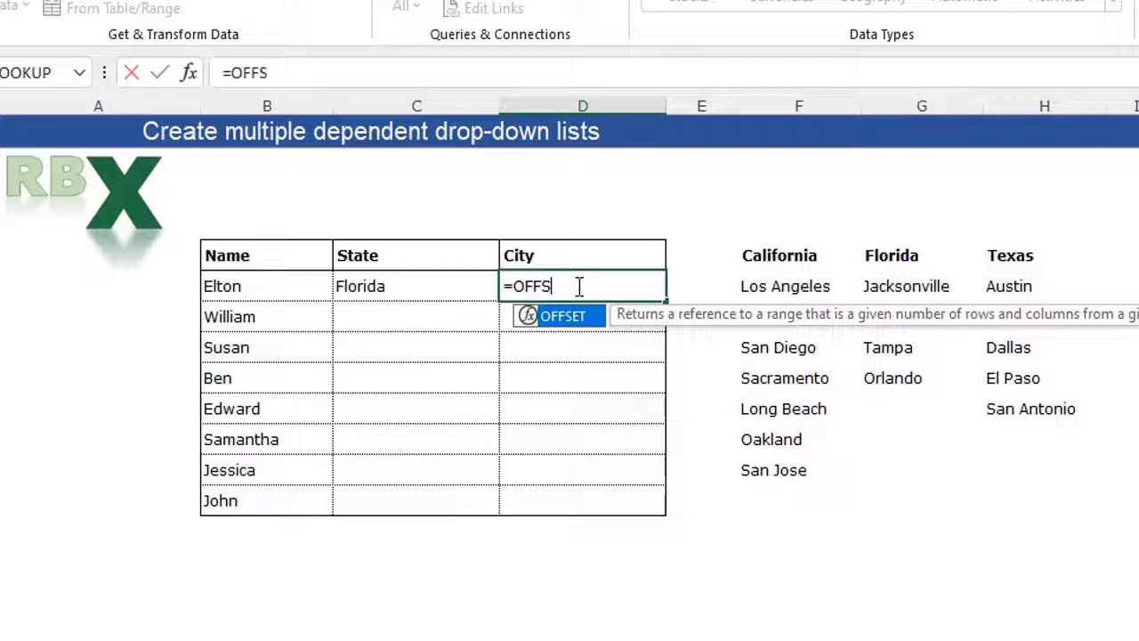
type("ET(")
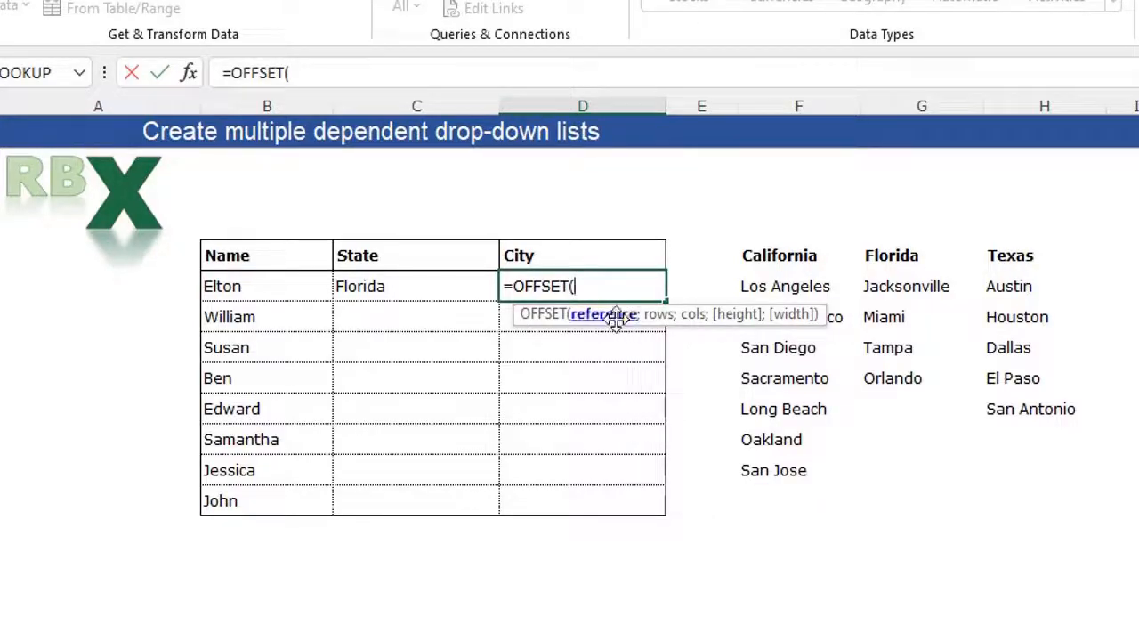
left_click(766, 287)
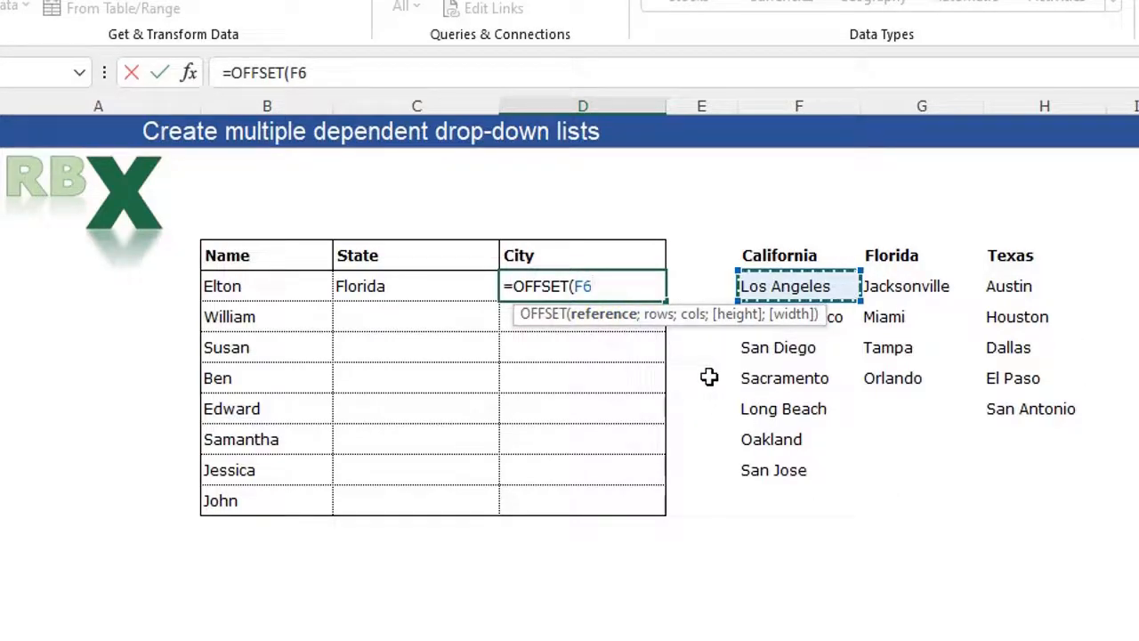
key("F4")
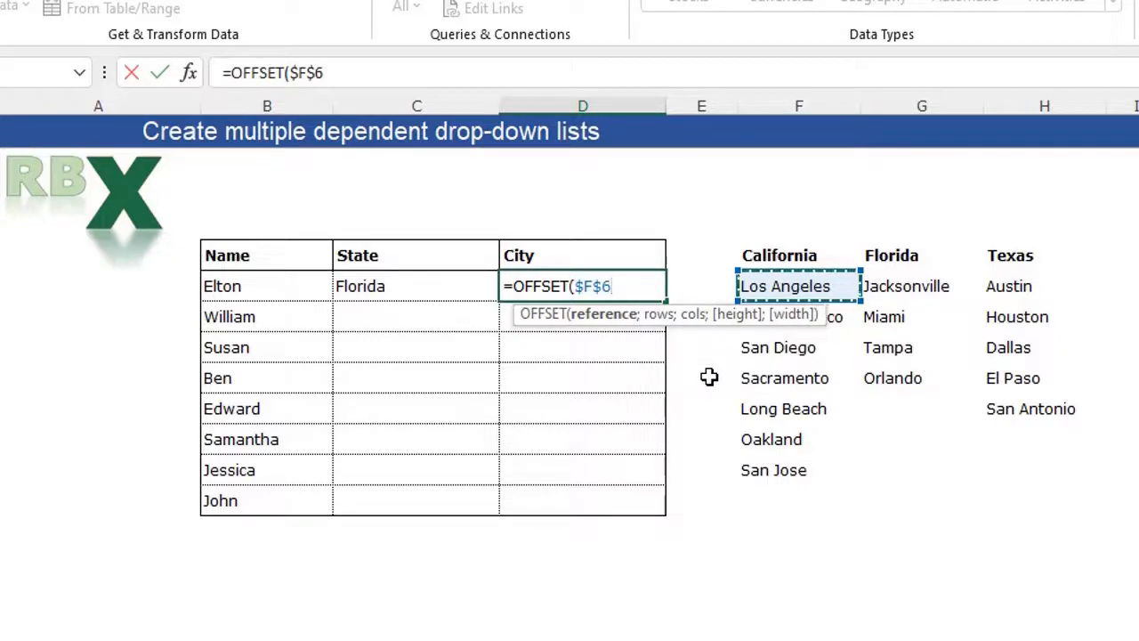
type(";")
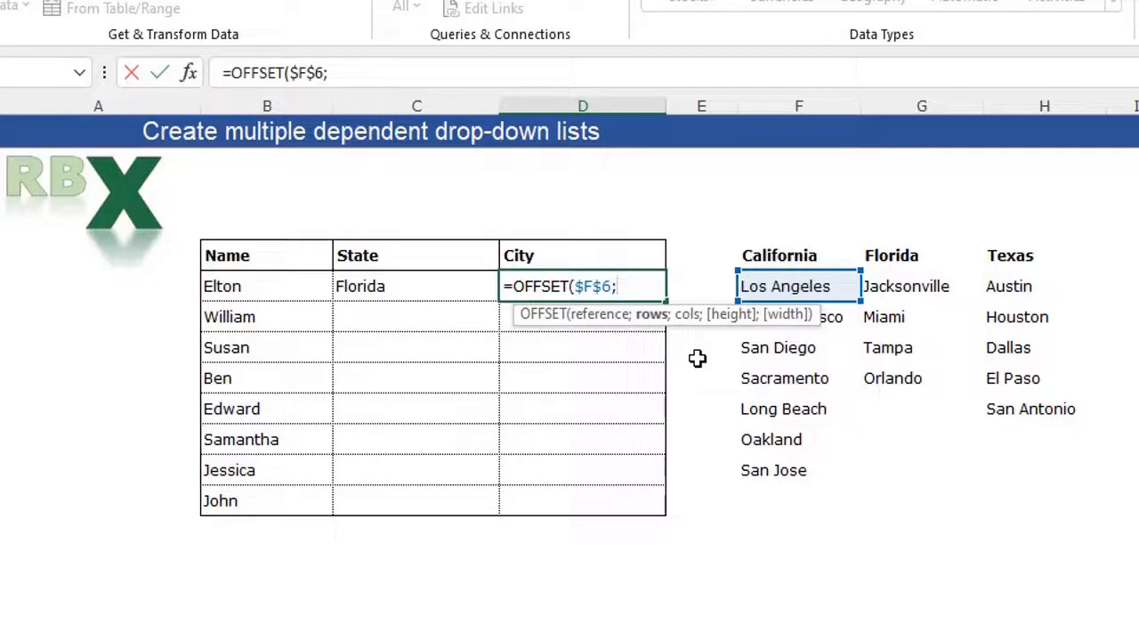
type("0;")
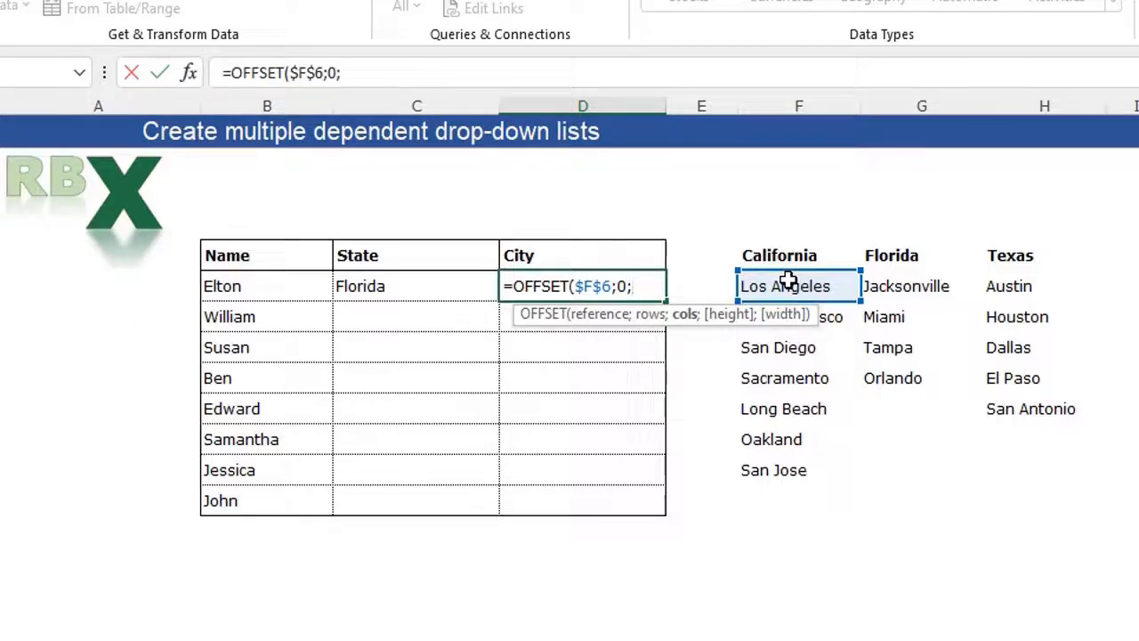
Add MATCH($C6;$F$5:$H$5;0) as the columns argument of the OFFSET formula.
type("MATCH")
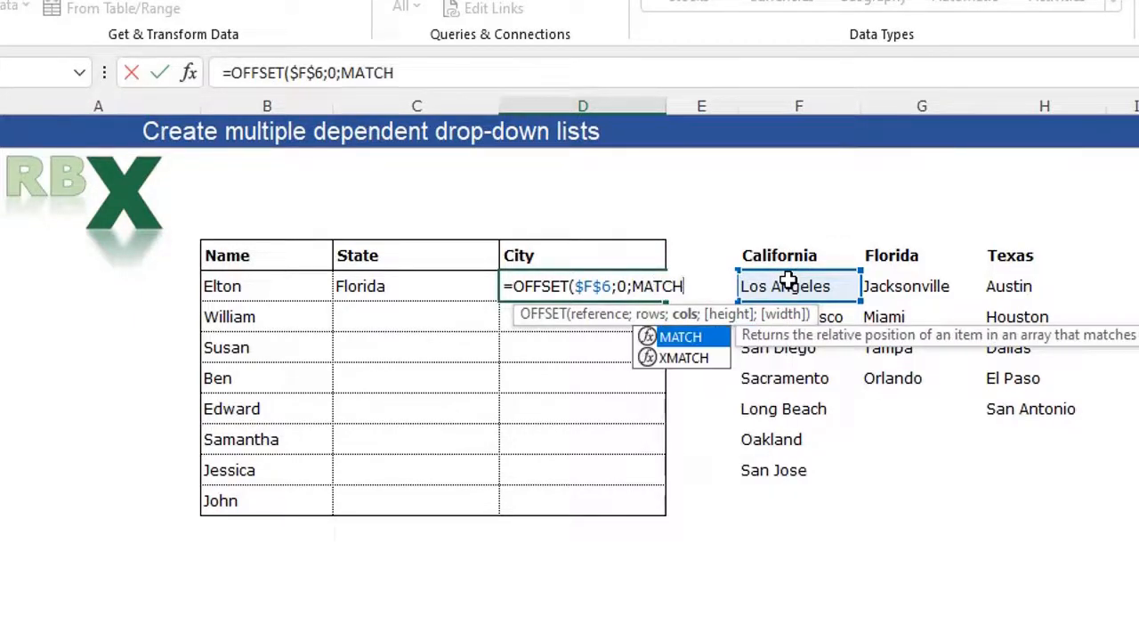
type("(")
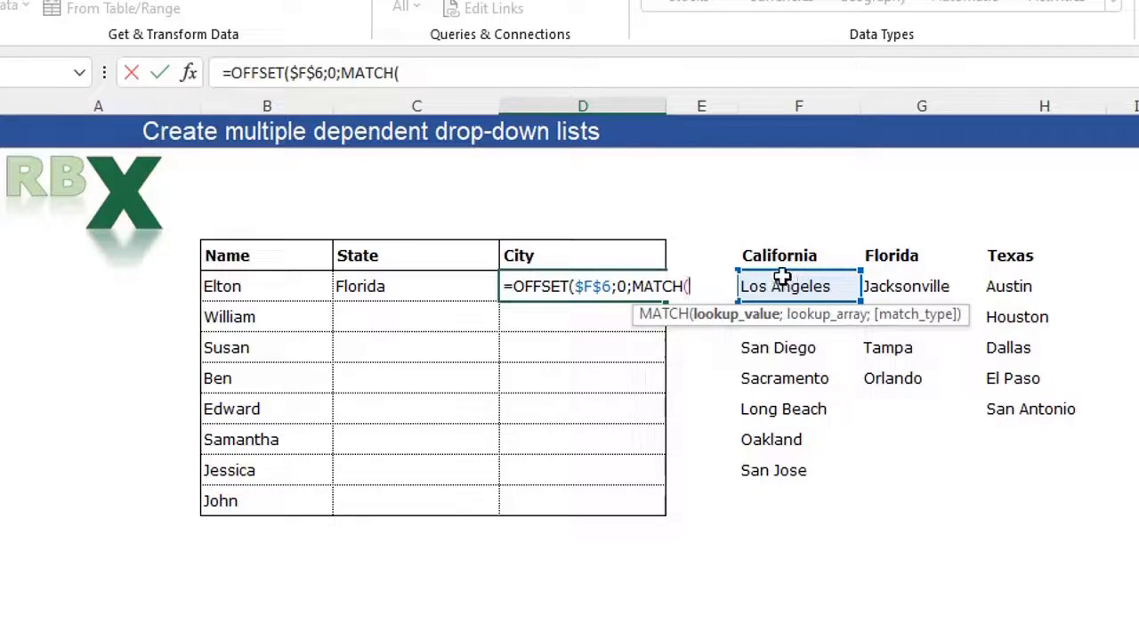
left_click(409, 286)
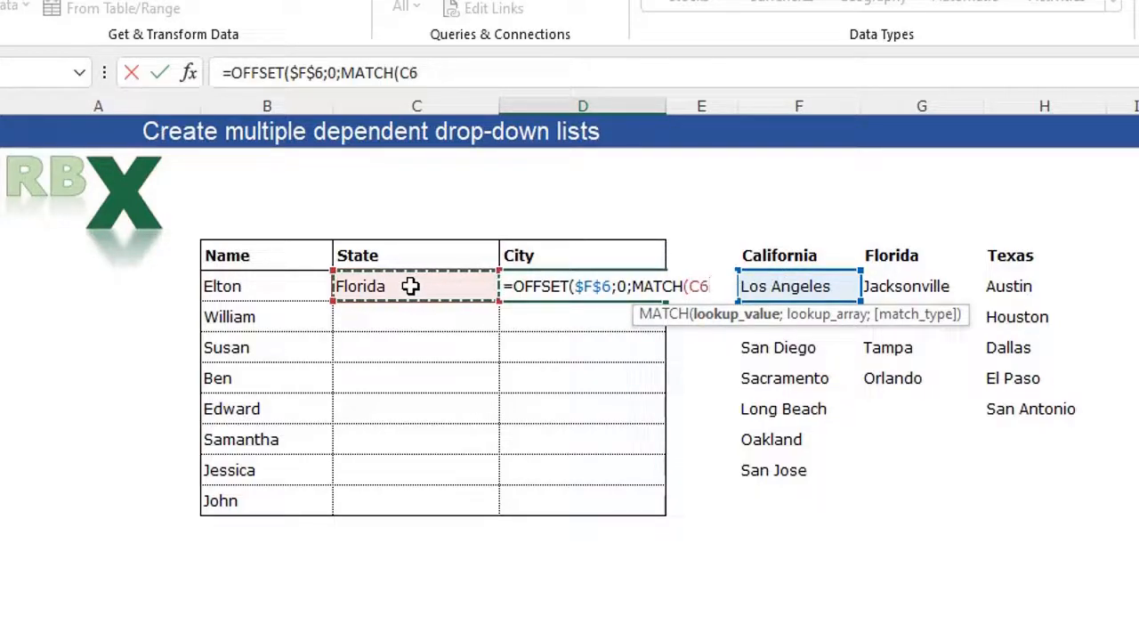
key("F4")
key("F4")
key("F4")
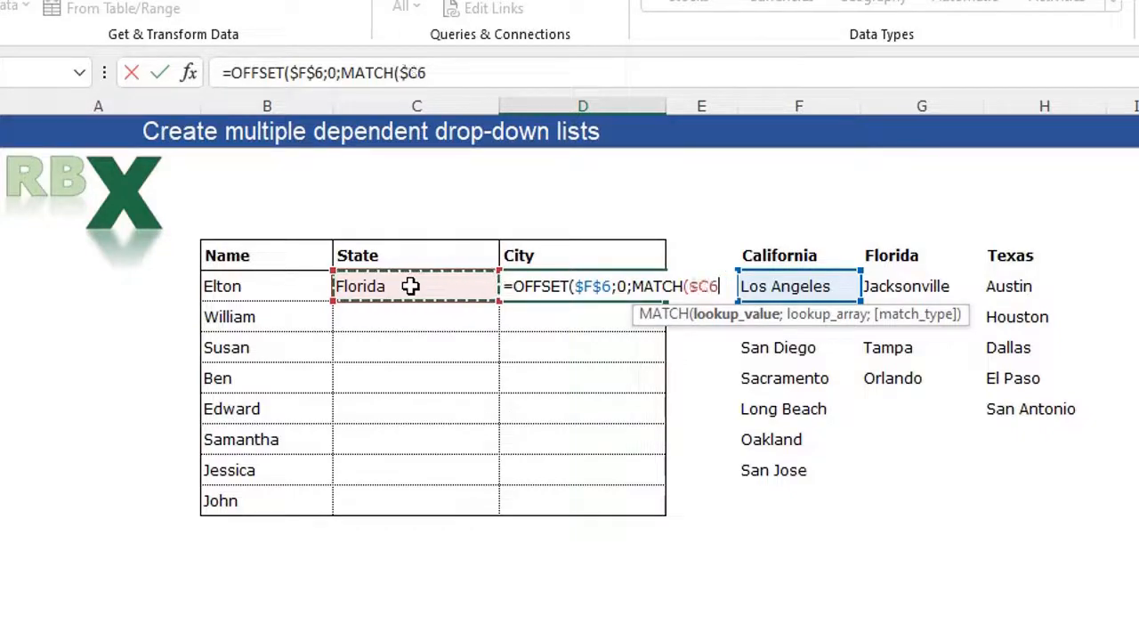
type(";")
left_click_drag(803, 255, 1014, 250)
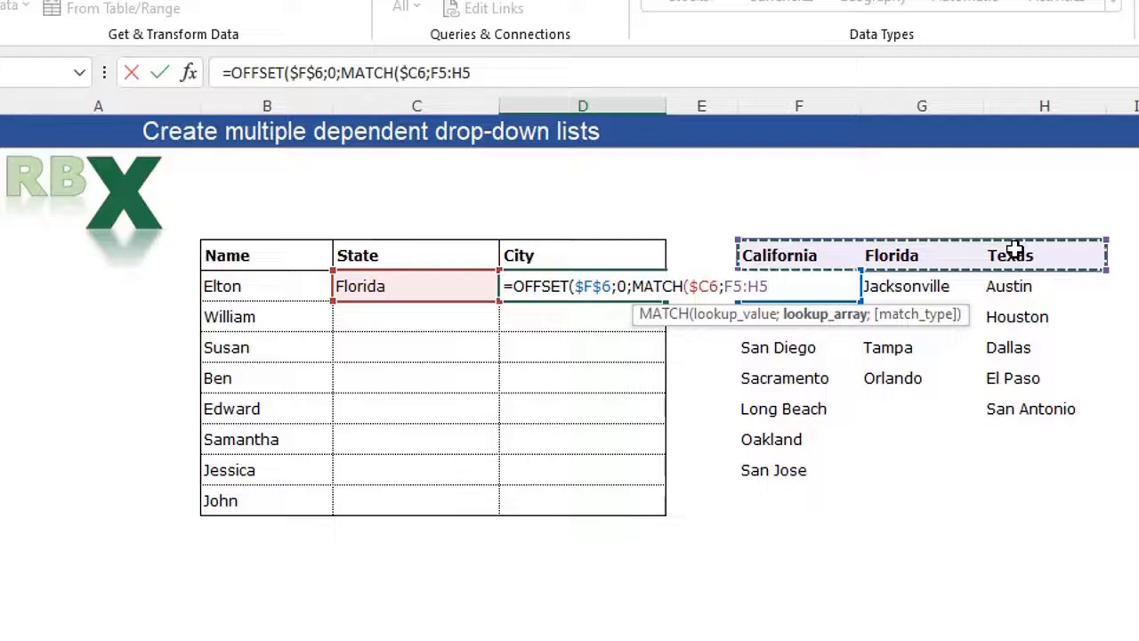
key("F4")
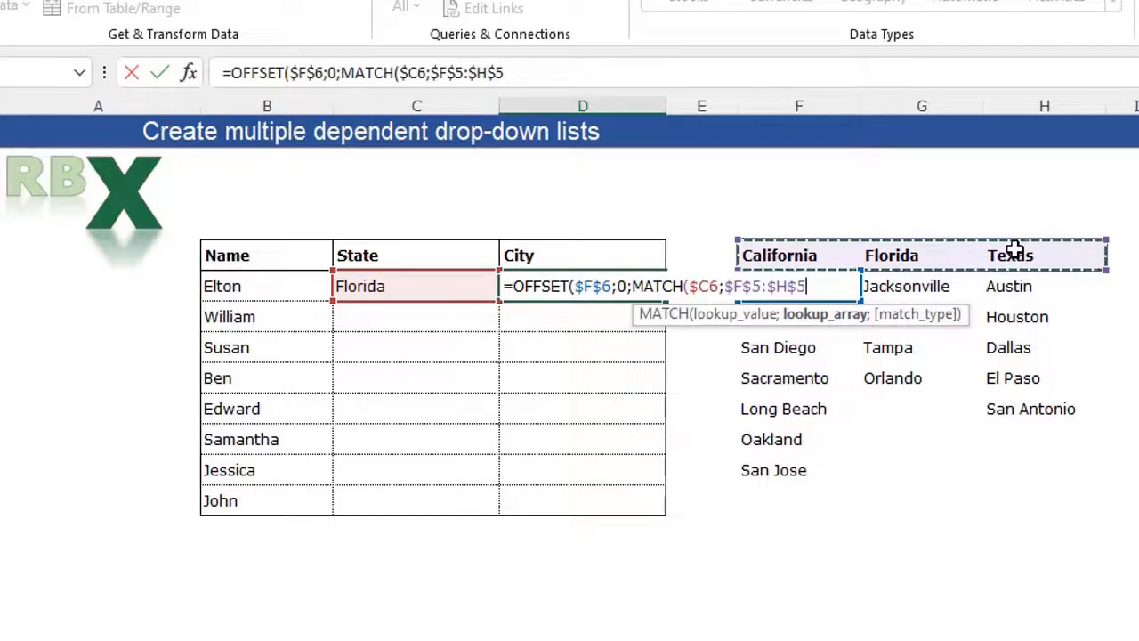
type(";0")
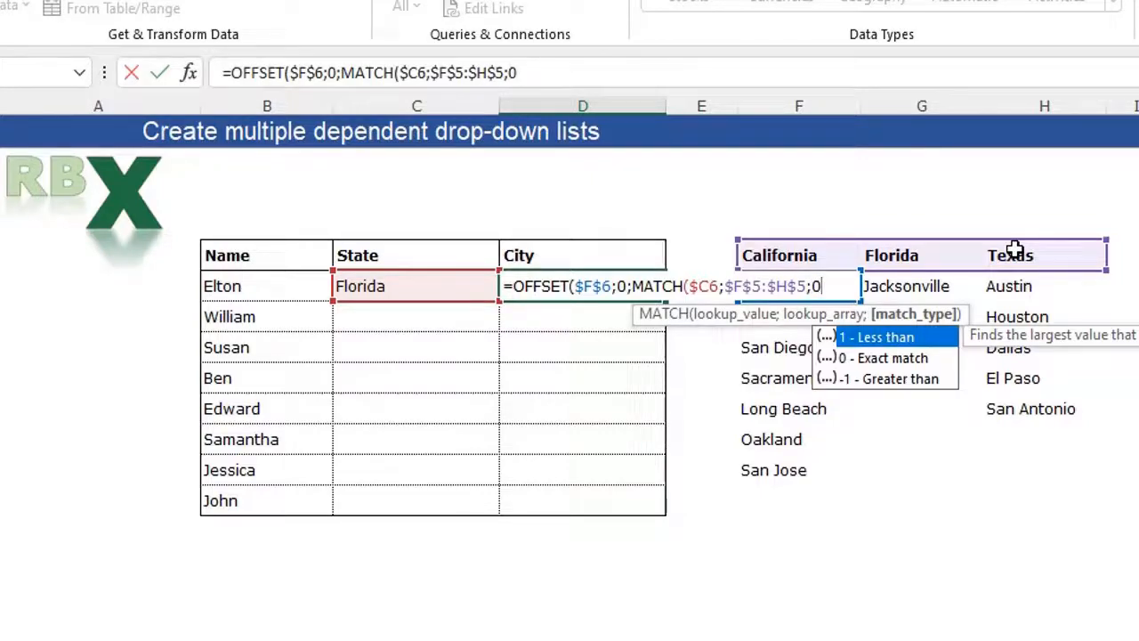
type(");")
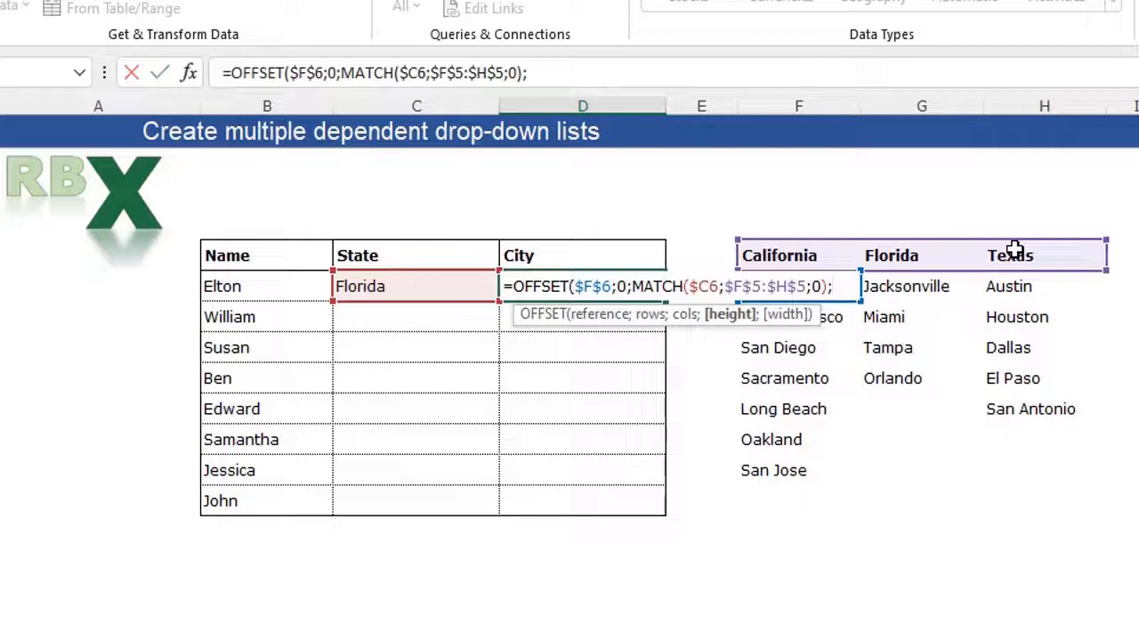
Complete the OFFSET formula with a height of 10 and a width of 1, and enter it.
type("10;")
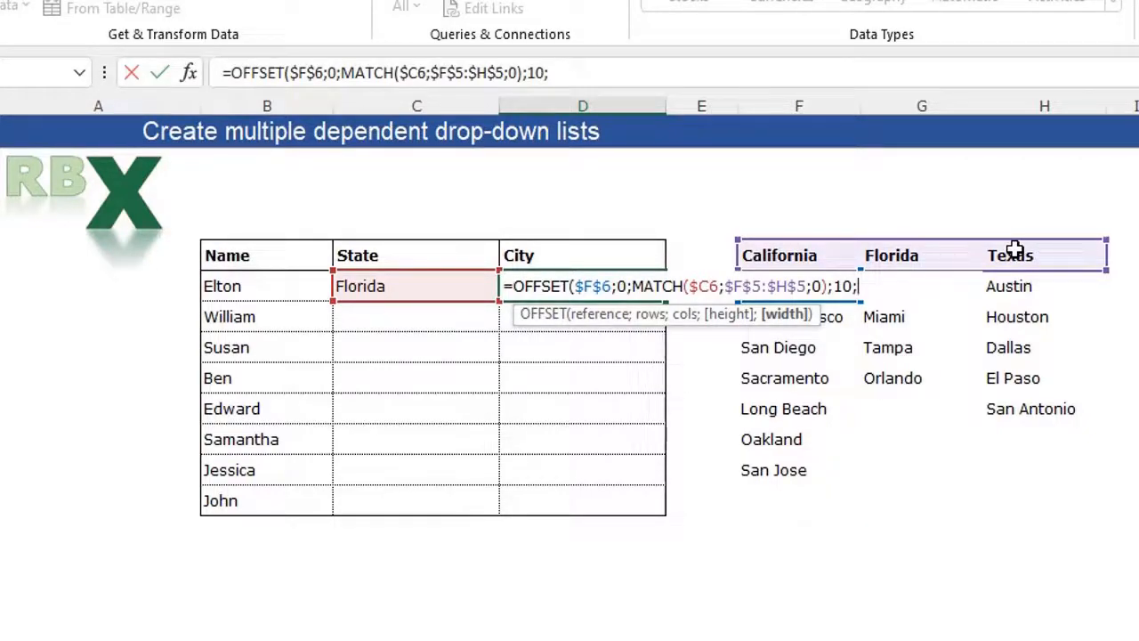
type("1)")
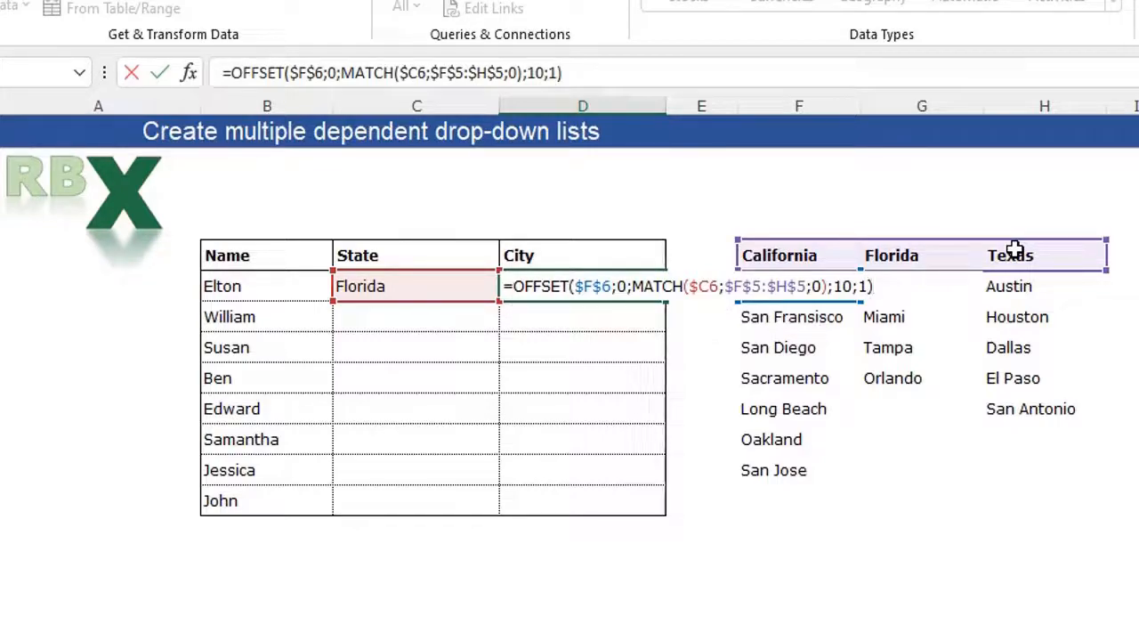
key("Return")
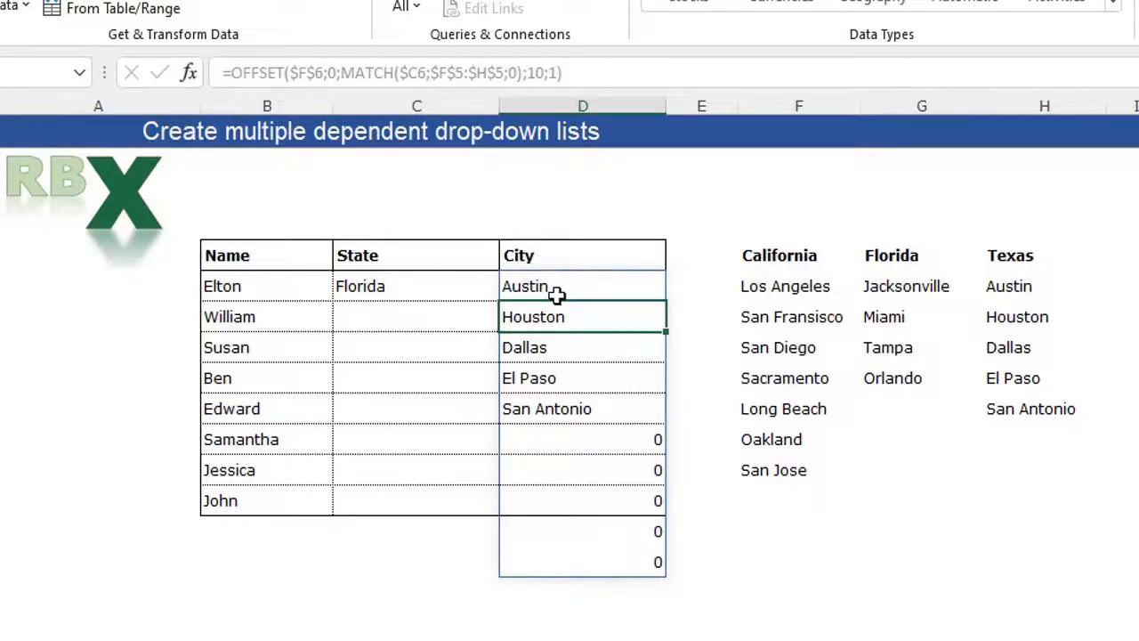
left_click(605, 285)
left_click(579, 76)
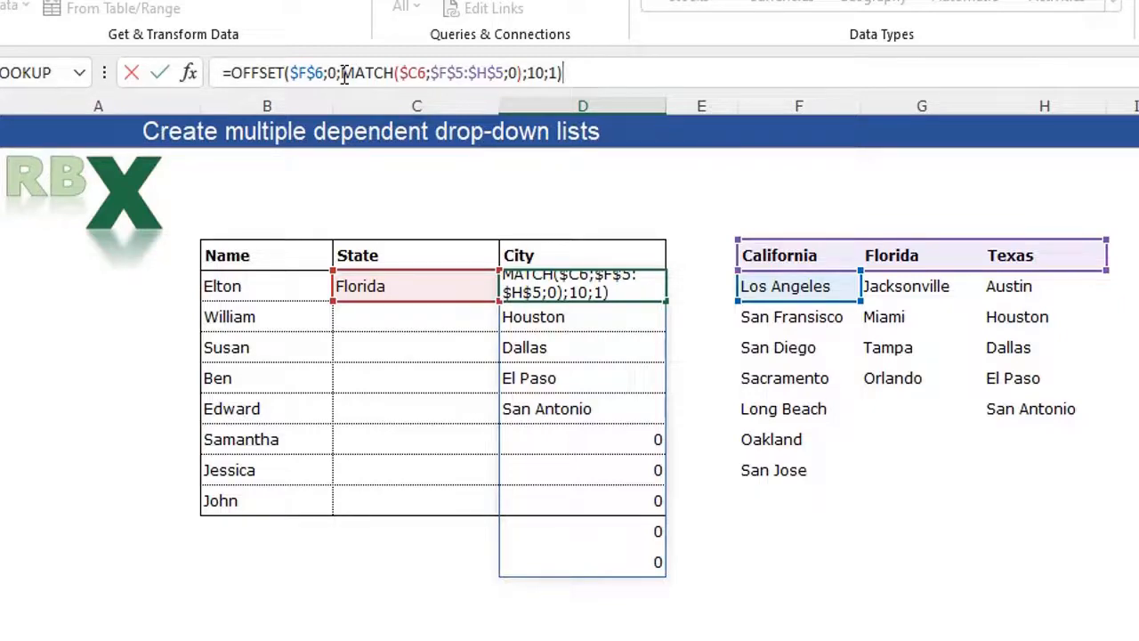
left_click_drag(343, 75, 524, 80)
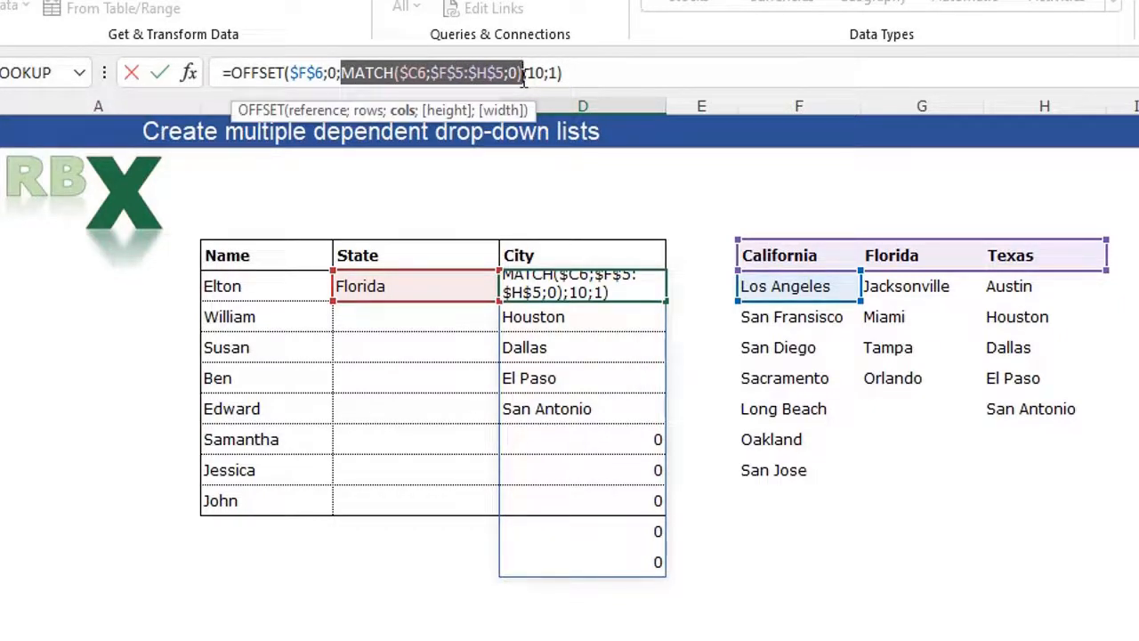
type("2")
double_click(347, 79)
type("3")
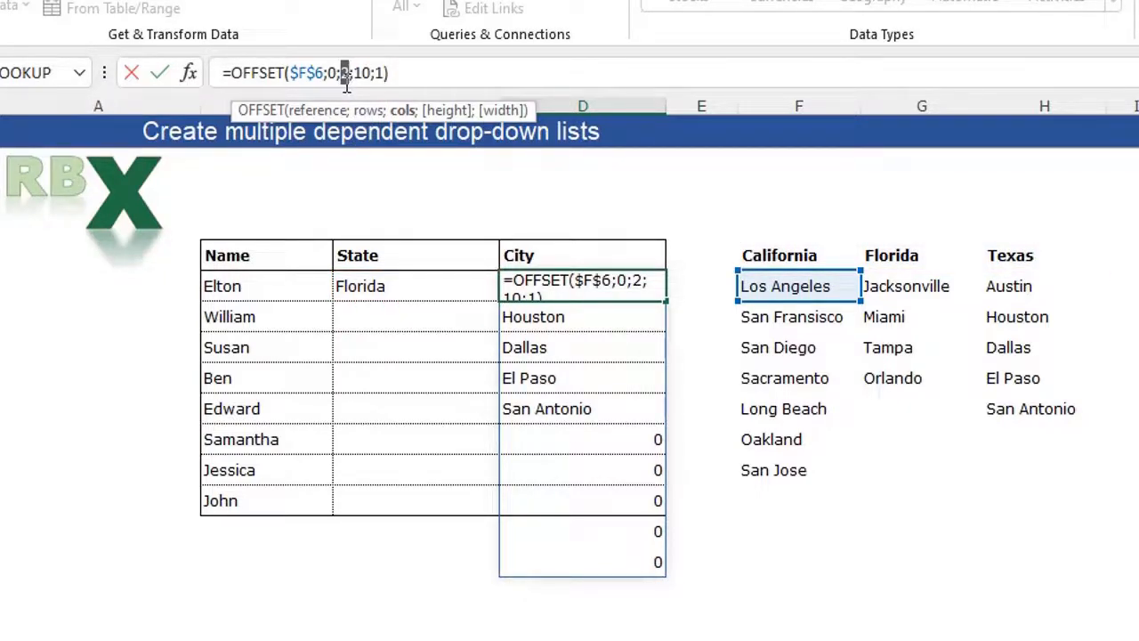
key("Escape")
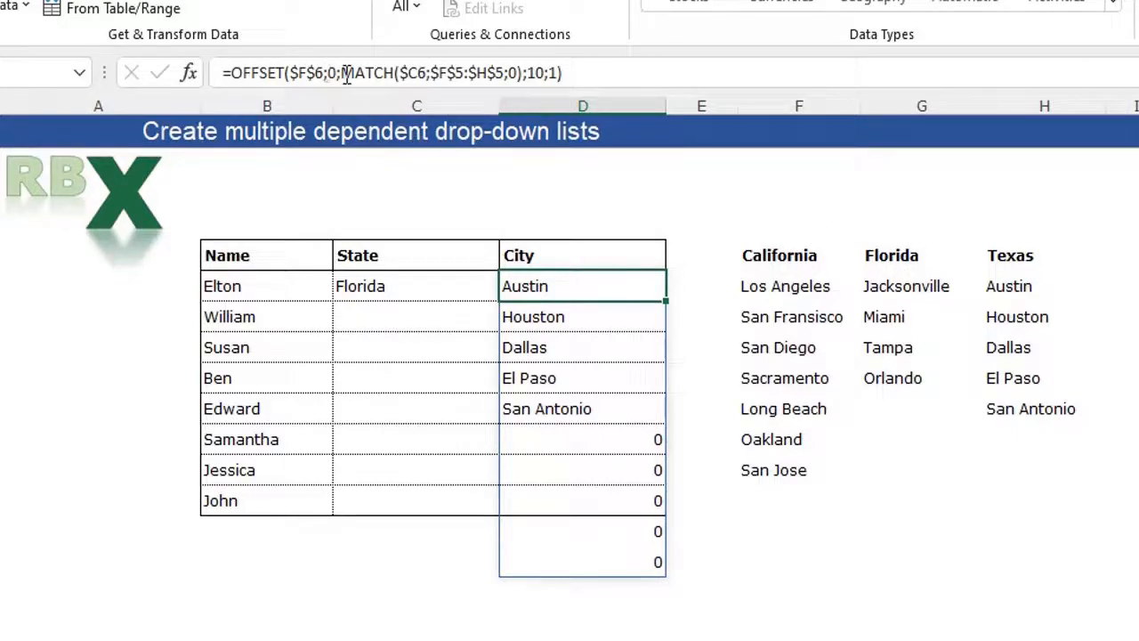
Subtract 1 from the MATCH result in the OFFSET formula of the first City cell.
left_click(520, 73)
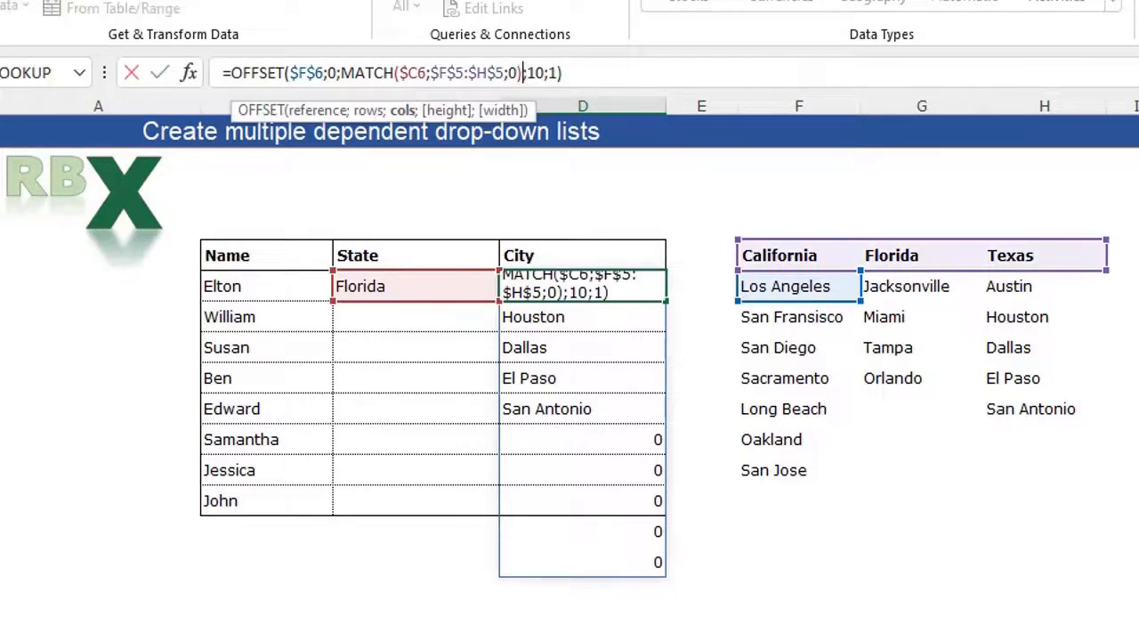
type("-1")
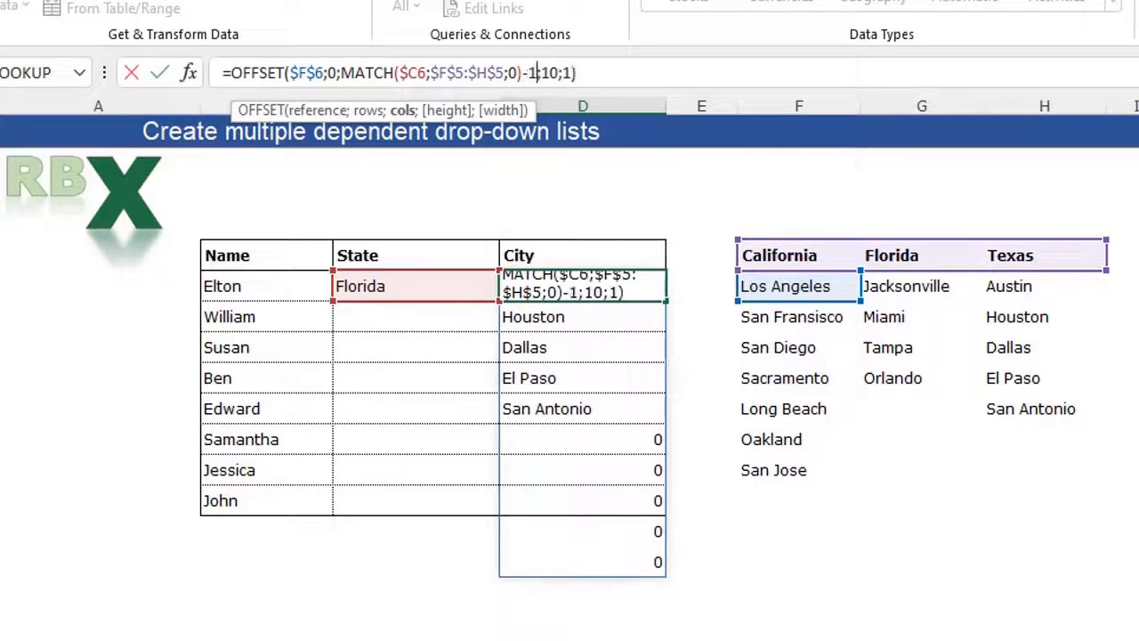
key("Return")
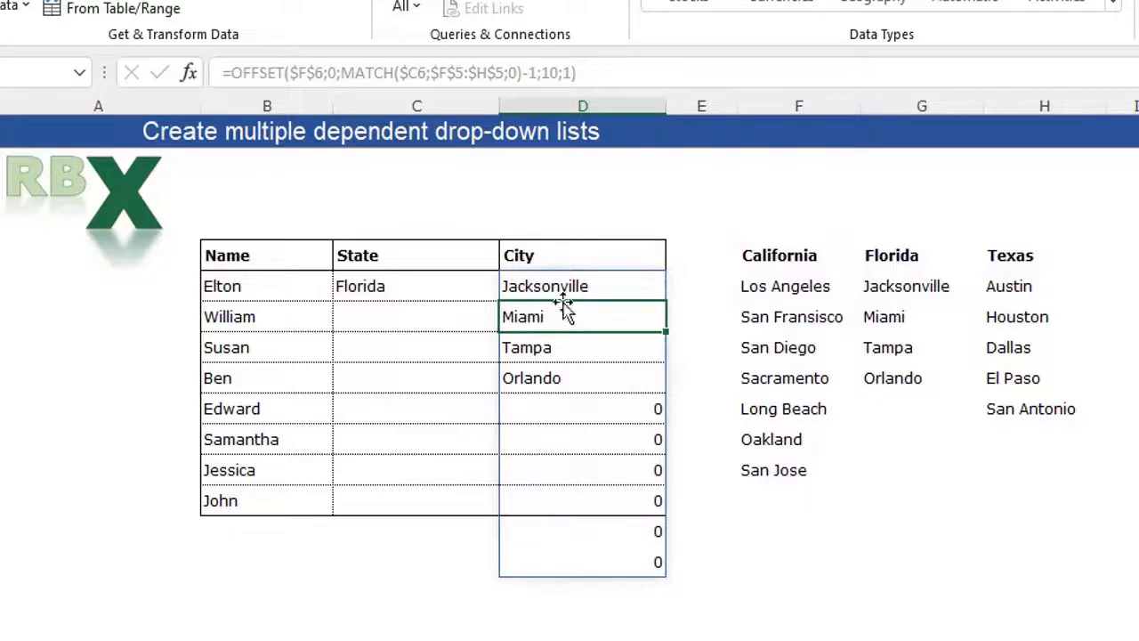
Test the formula by switching the first row's State to California and finally to Texas.
left_click(413, 286)
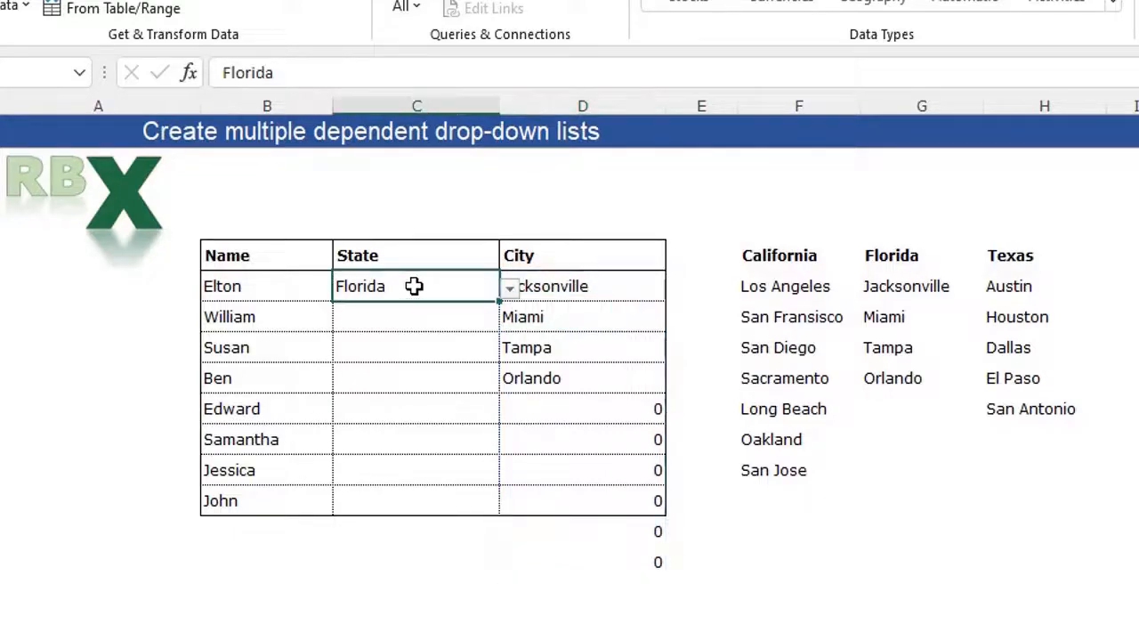
left_click(509, 289)
left_click(367, 310)
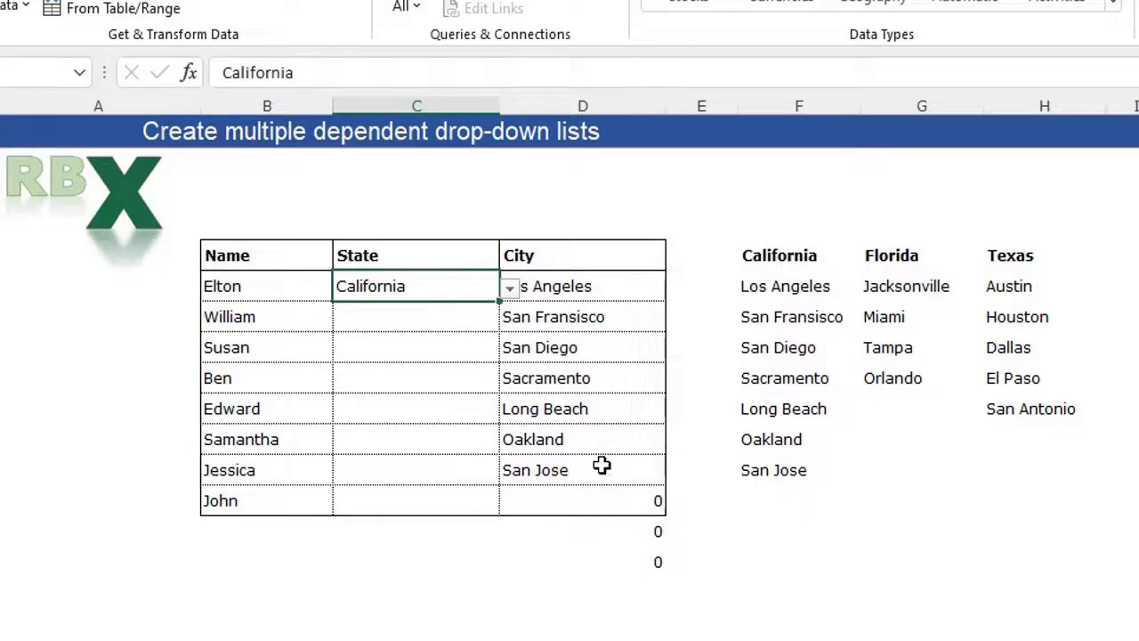
left_click(510, 288)
left_click(461, 346)
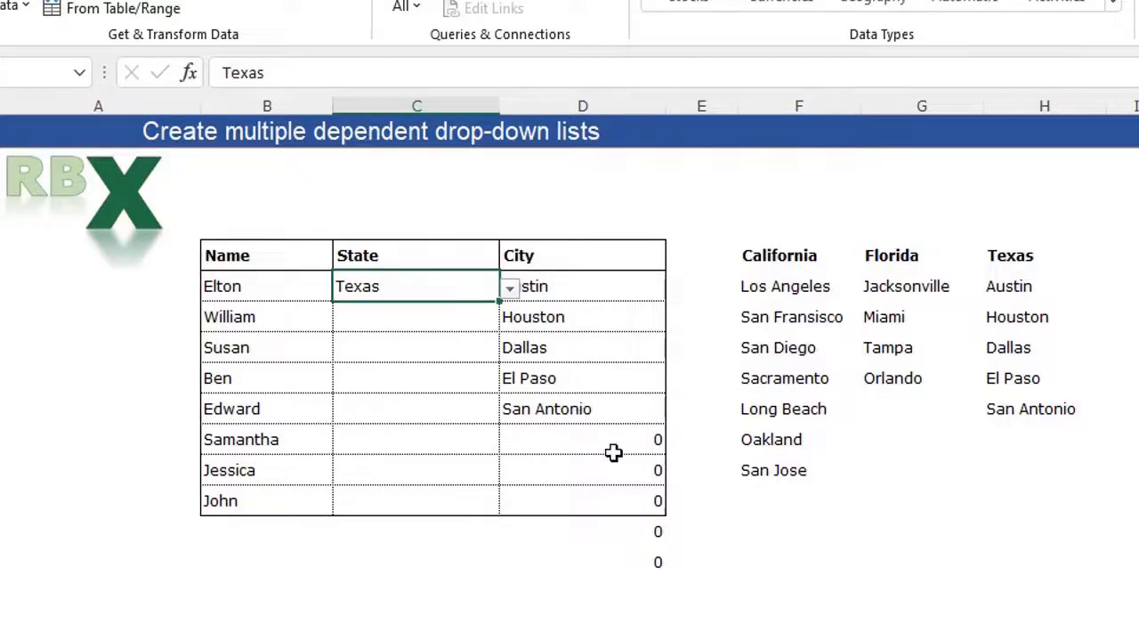
Replace the height of 10 in the first City cell's OFFSET formula with the start of a COUNTA function.
left_click(570, 279)
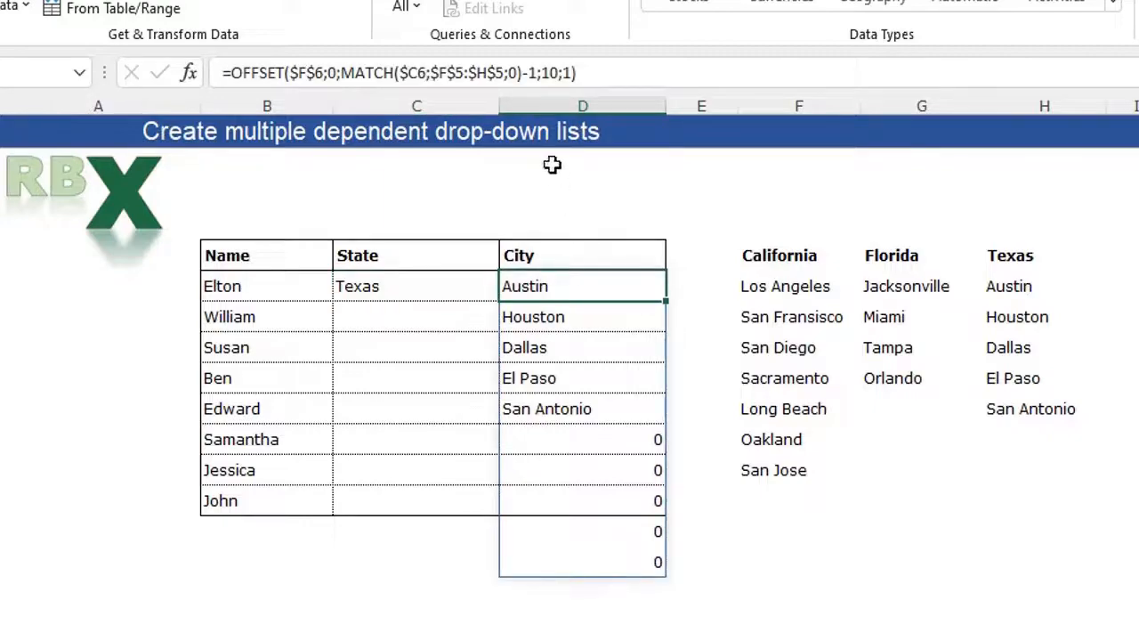
left_click(543, 73)
double_click(547, 73)
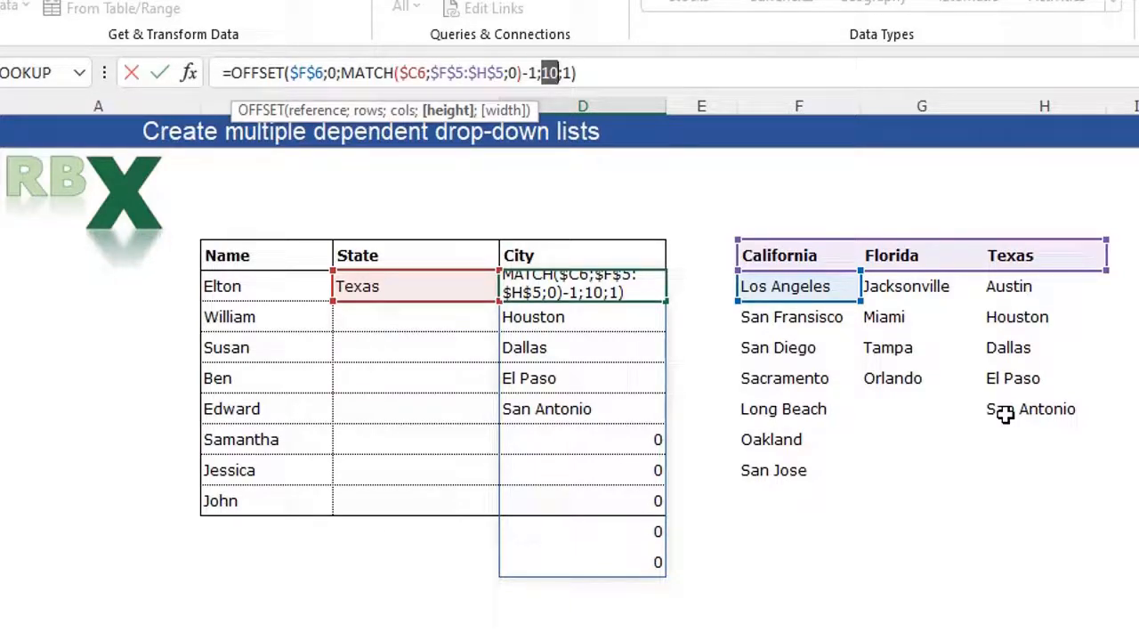
type("COUNTA")
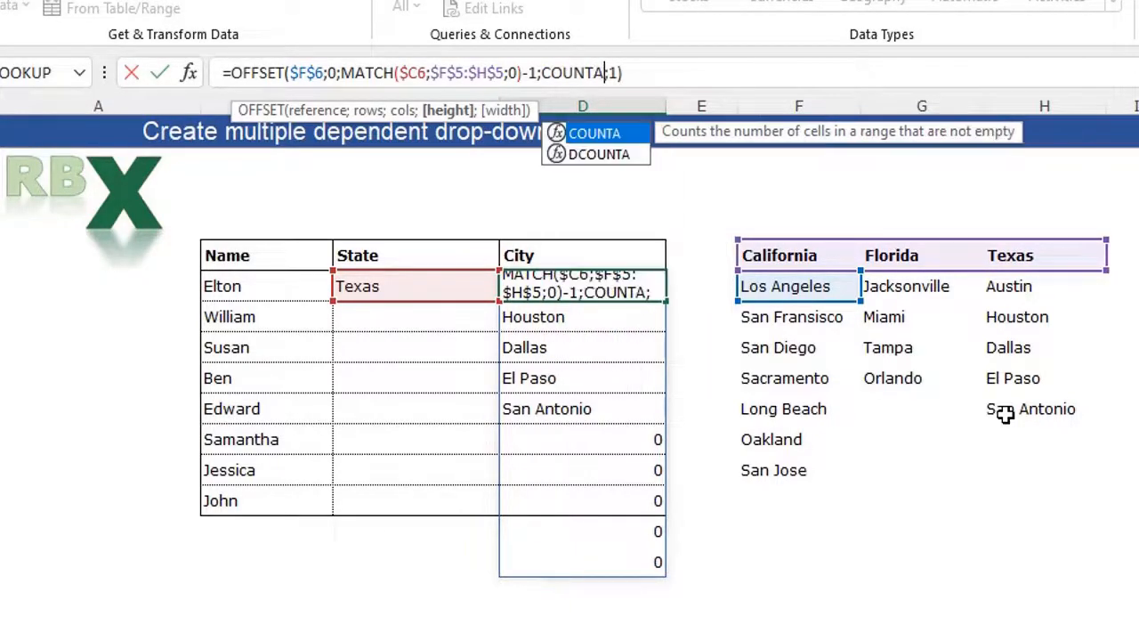
type("(")
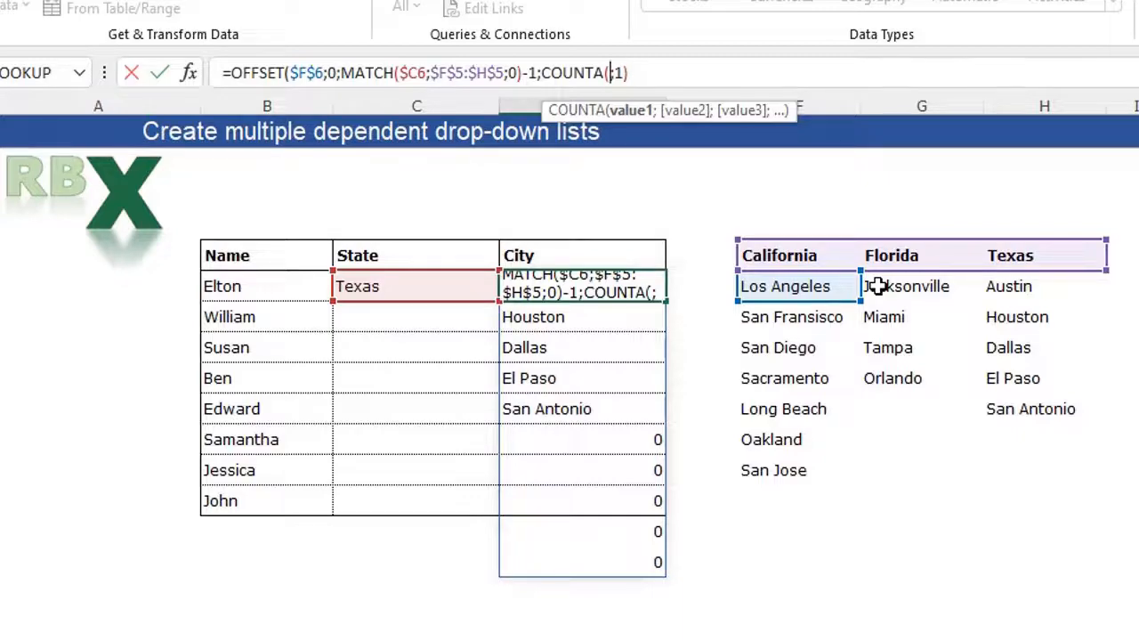
Nest an OFFSET function inside COUNTA with $F$6 as the reference and 0 as the rows argument.
type("OFFSET")
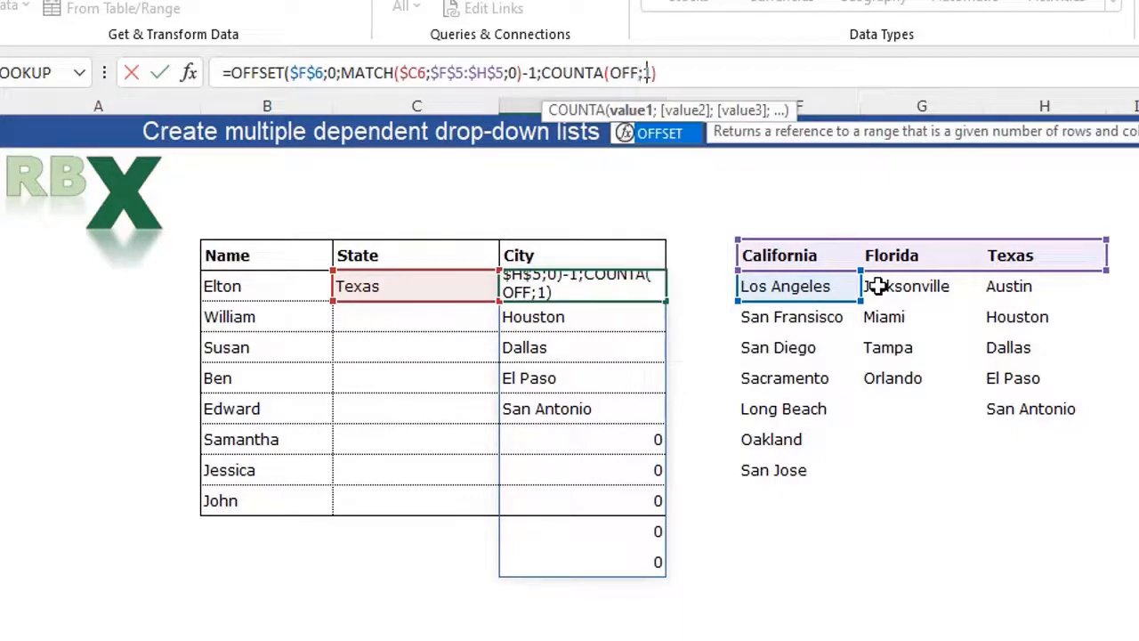
type("(")
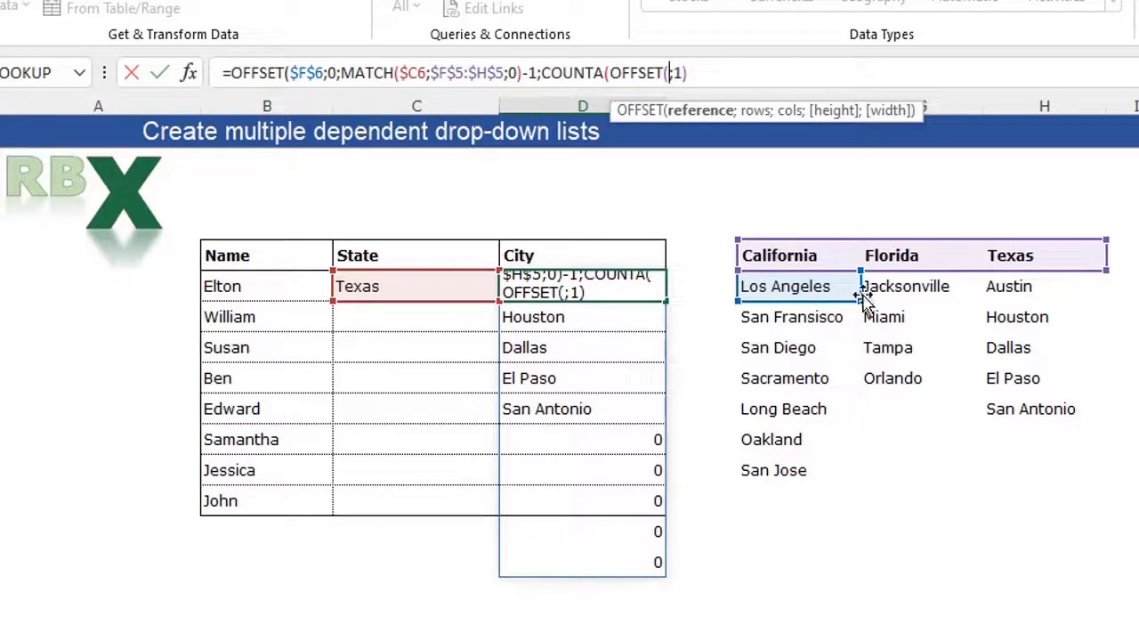
left_click(797, 285)
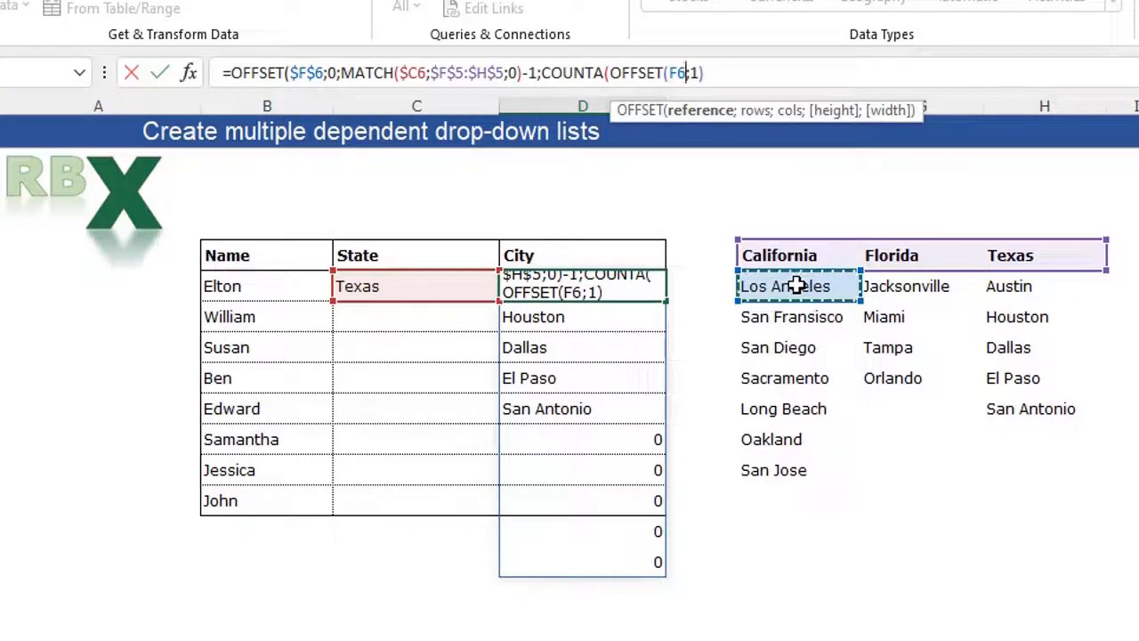
key("F4")
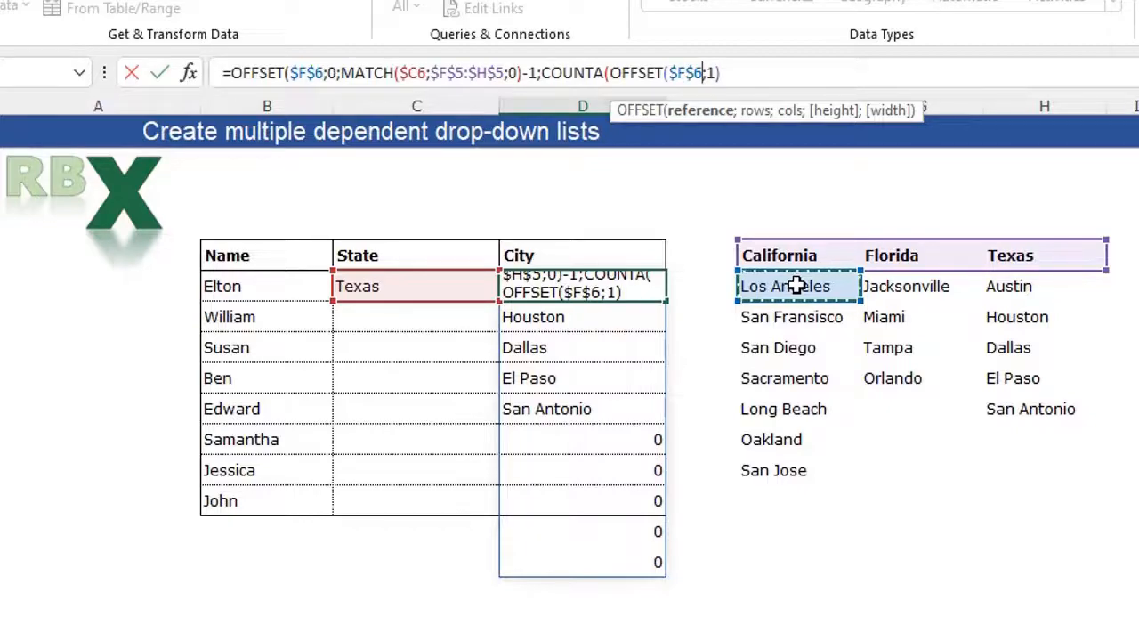
type(";")
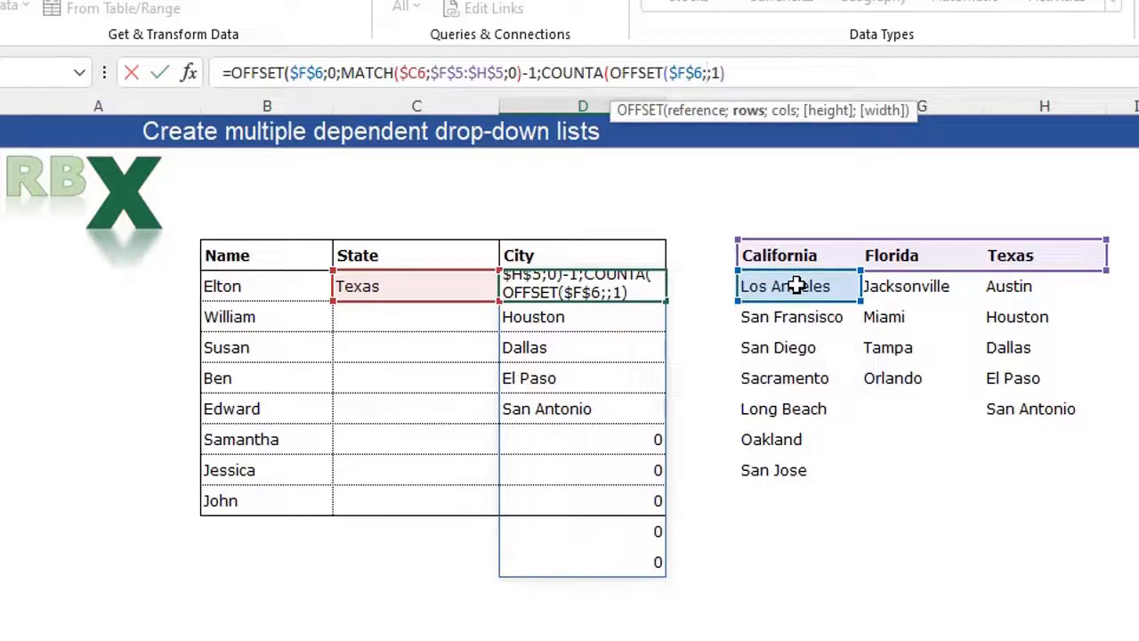
type("0")
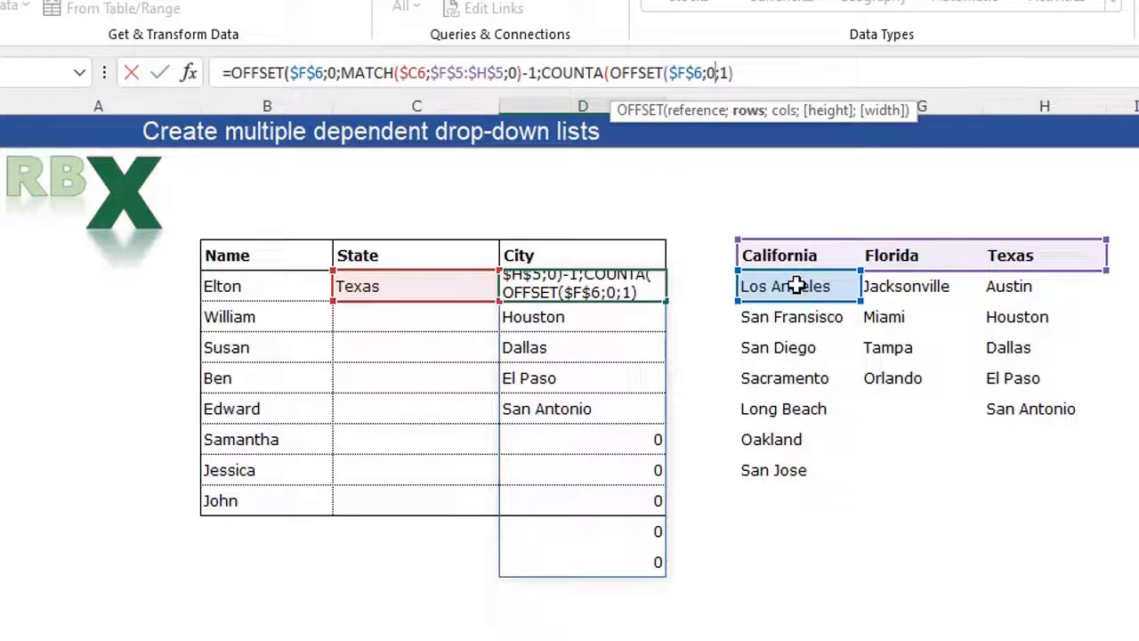
type(";")
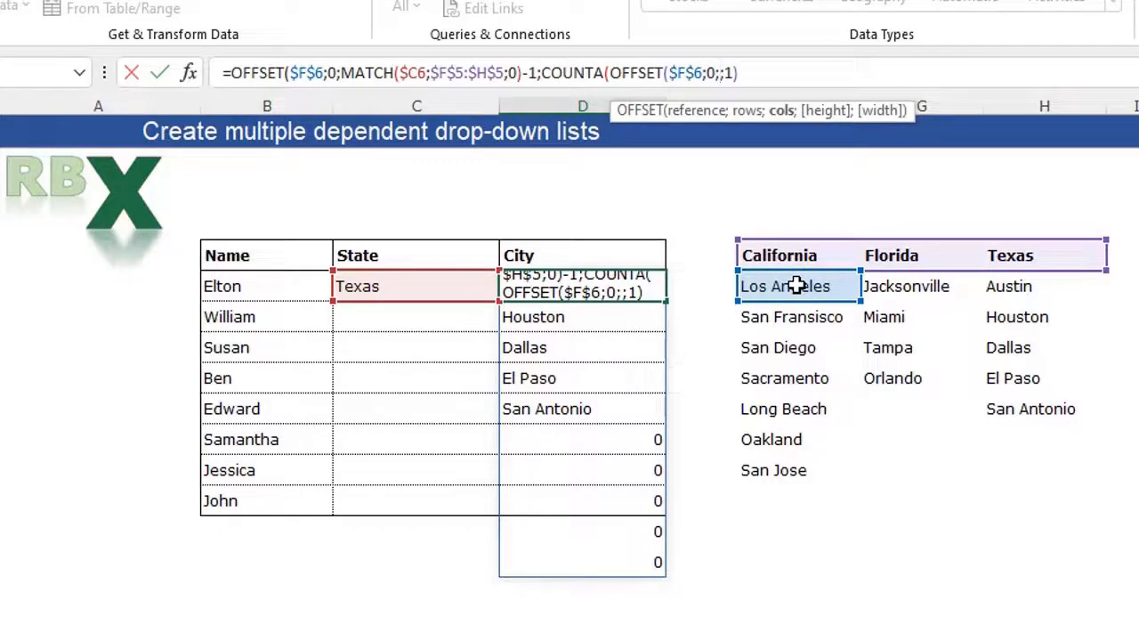
Add MATCH($C6;$F$5:$H$5;0)-1 as the columns argument of the nested OFFSET.
type("MATCH(")
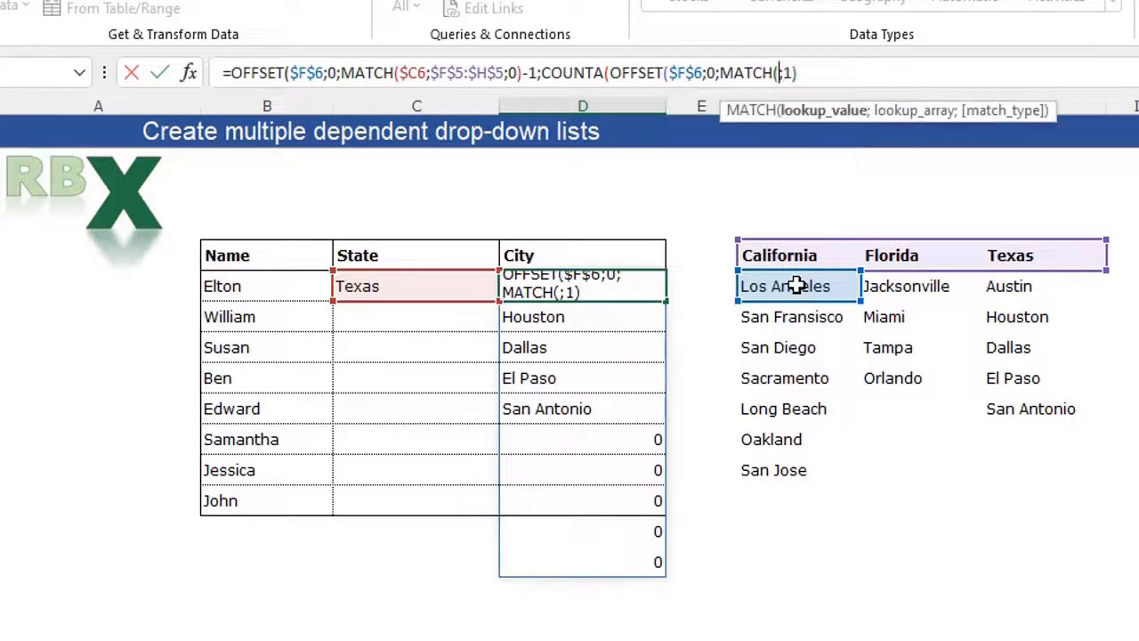
left_click(443, 283)
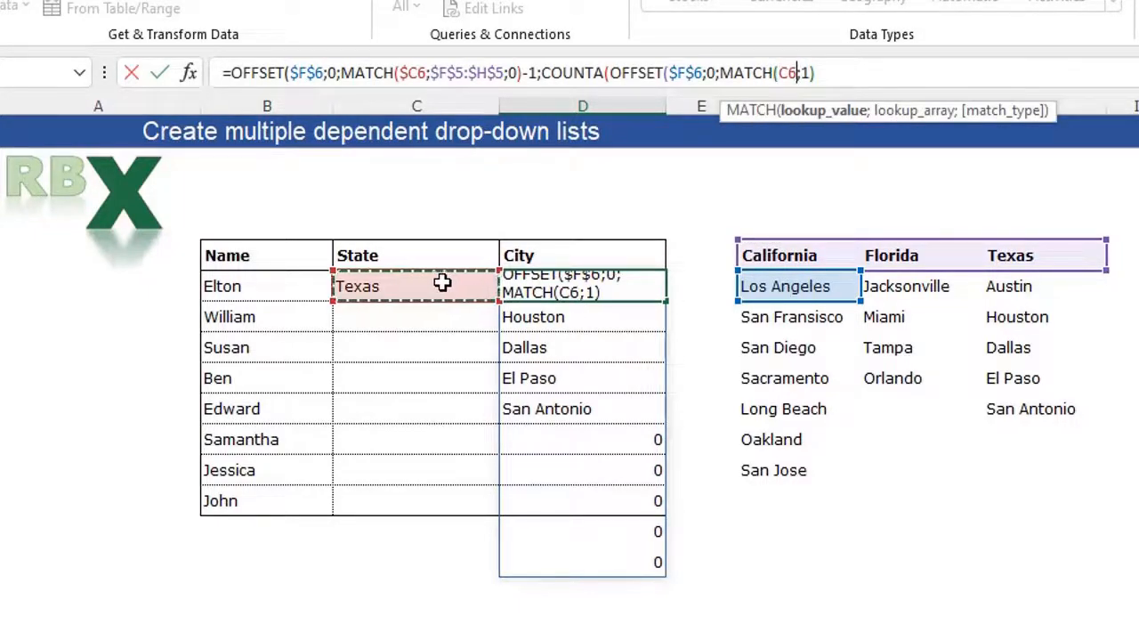
key("F4")
key("F4")
key("F4")
type(";")
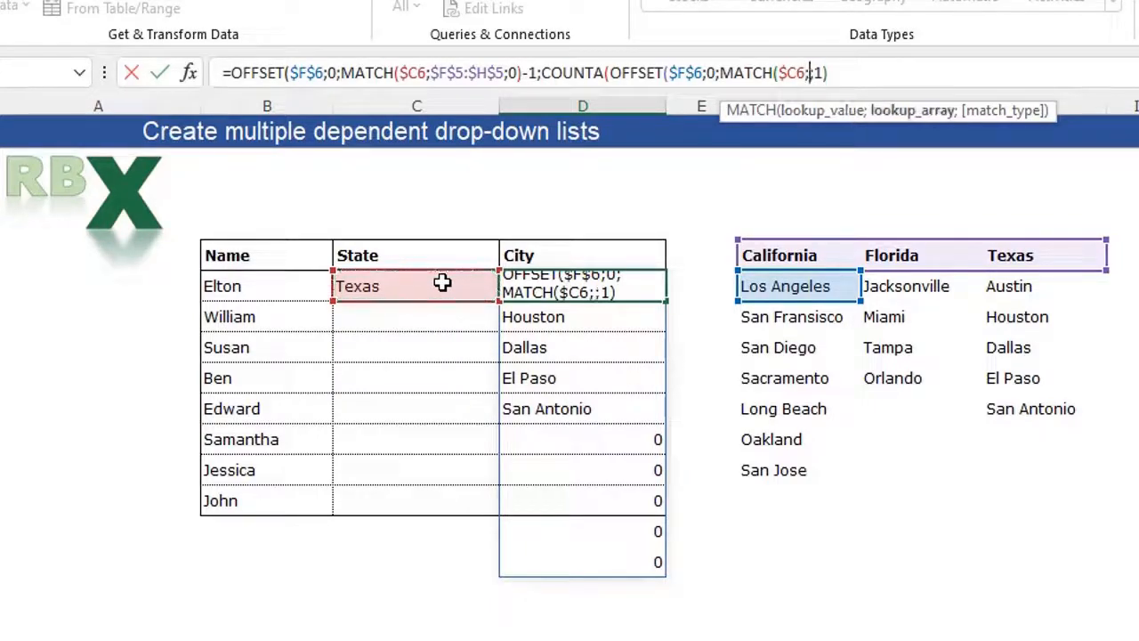
left_click_drag(796, 255, 1038, 256)
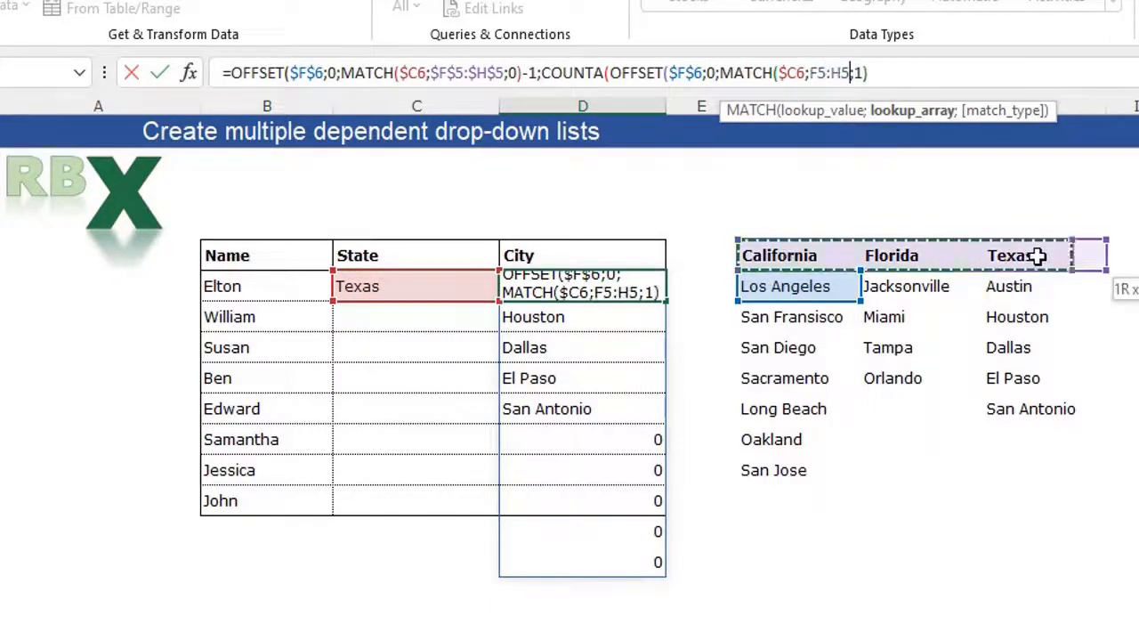
key("F4")
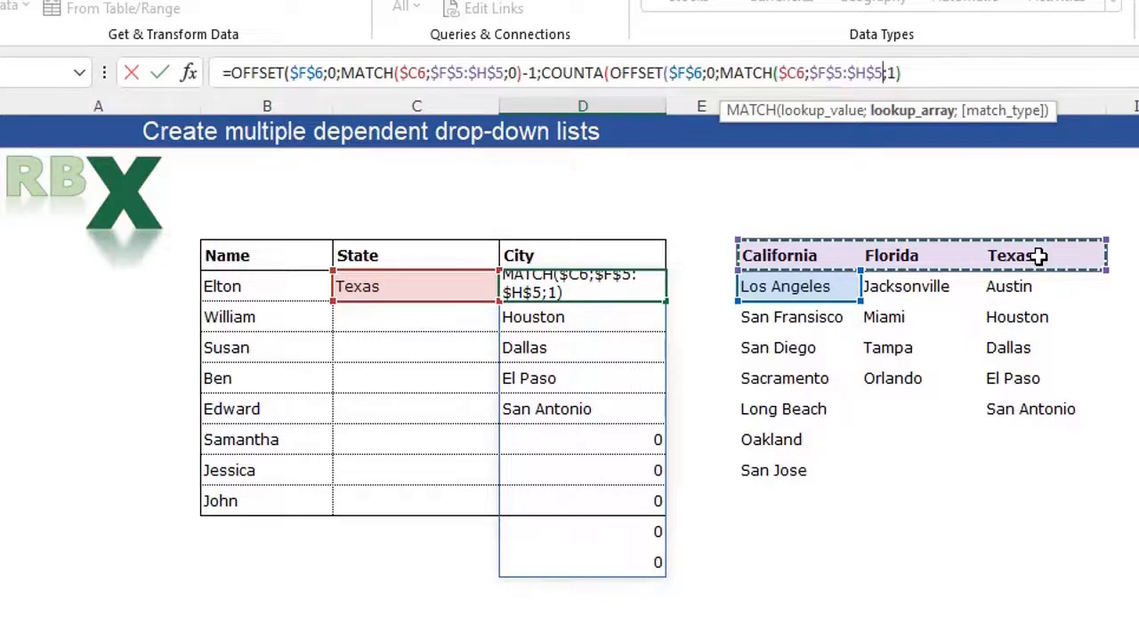
type(";0")
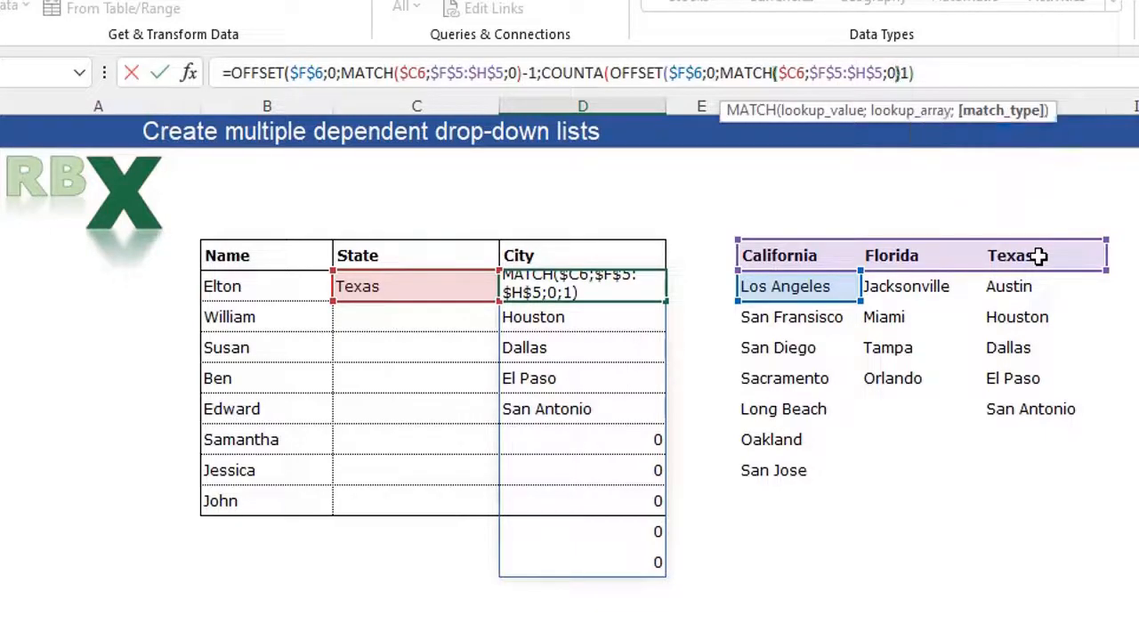
type(")")
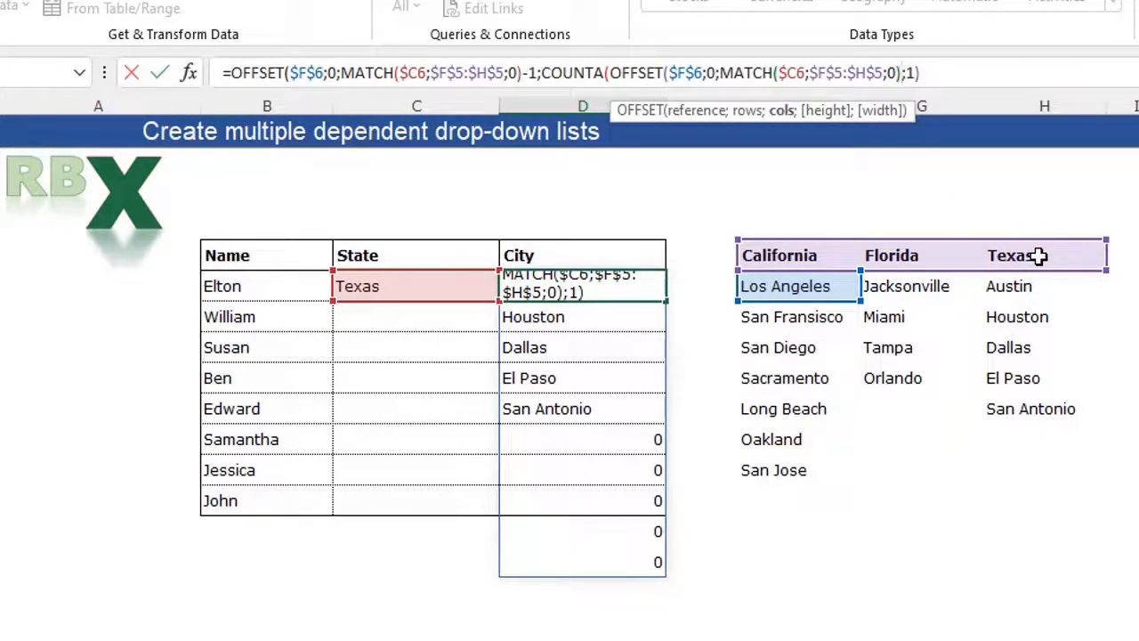
type("-1;")
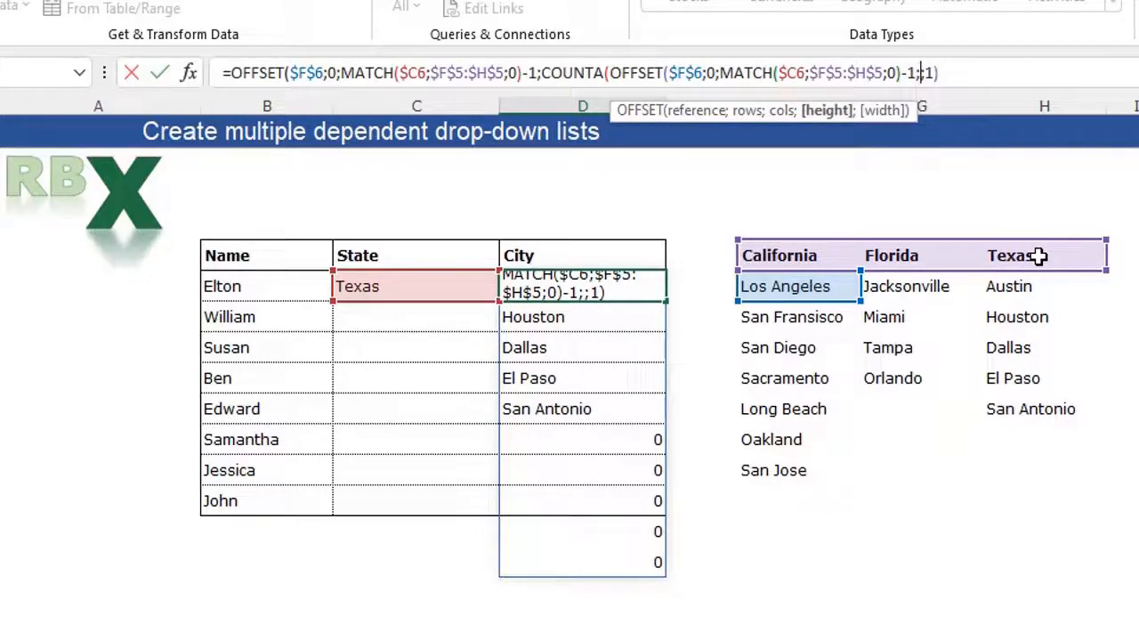
Complete the nested OFFSET with a height of 10 and a width of 1, close COUNTA, and enter the formula.
type("10")
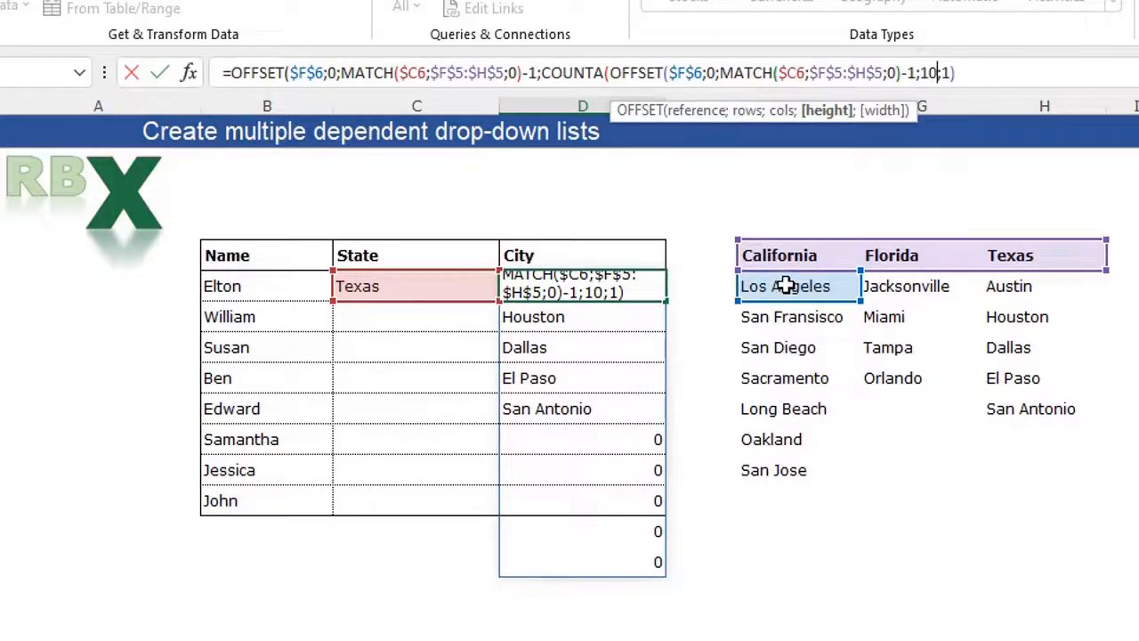
type(";")
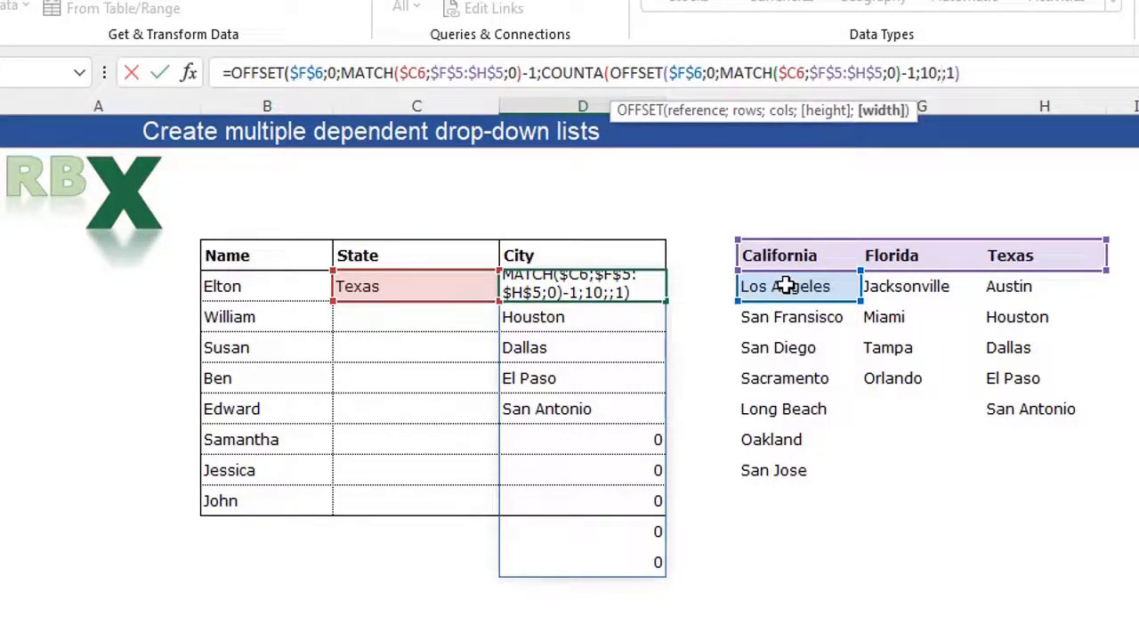
type("1")
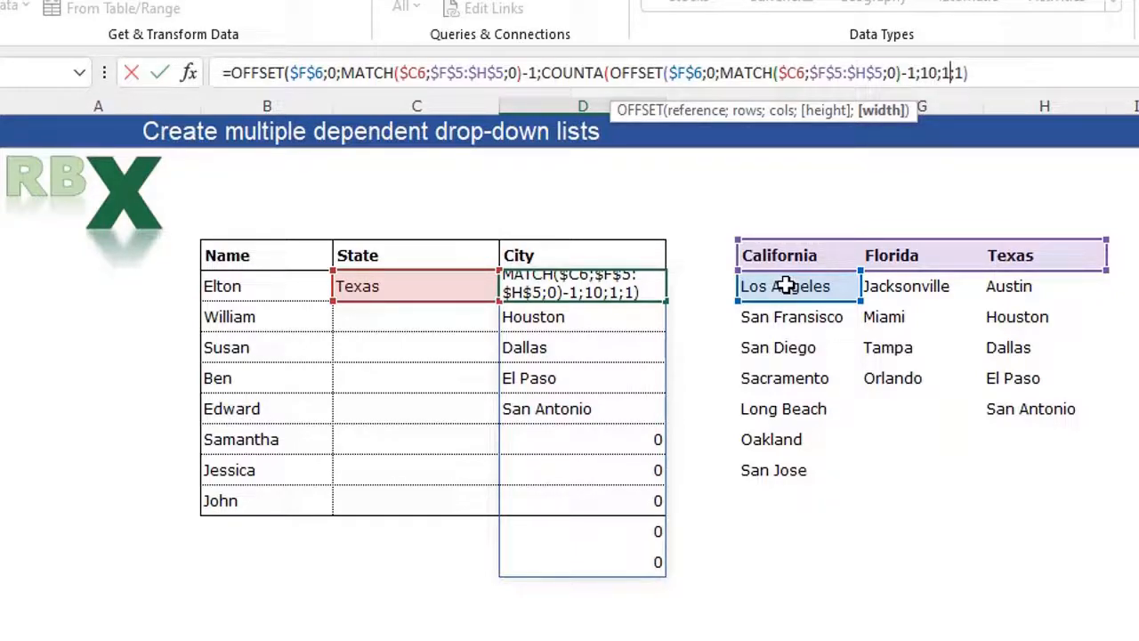
type(")")
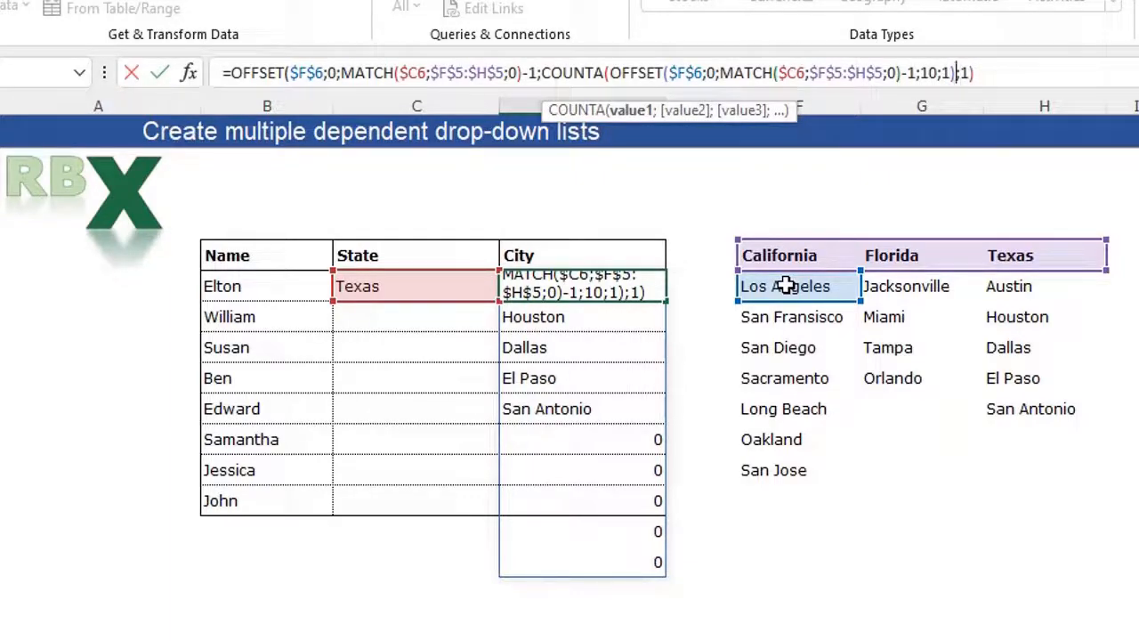
type(")")
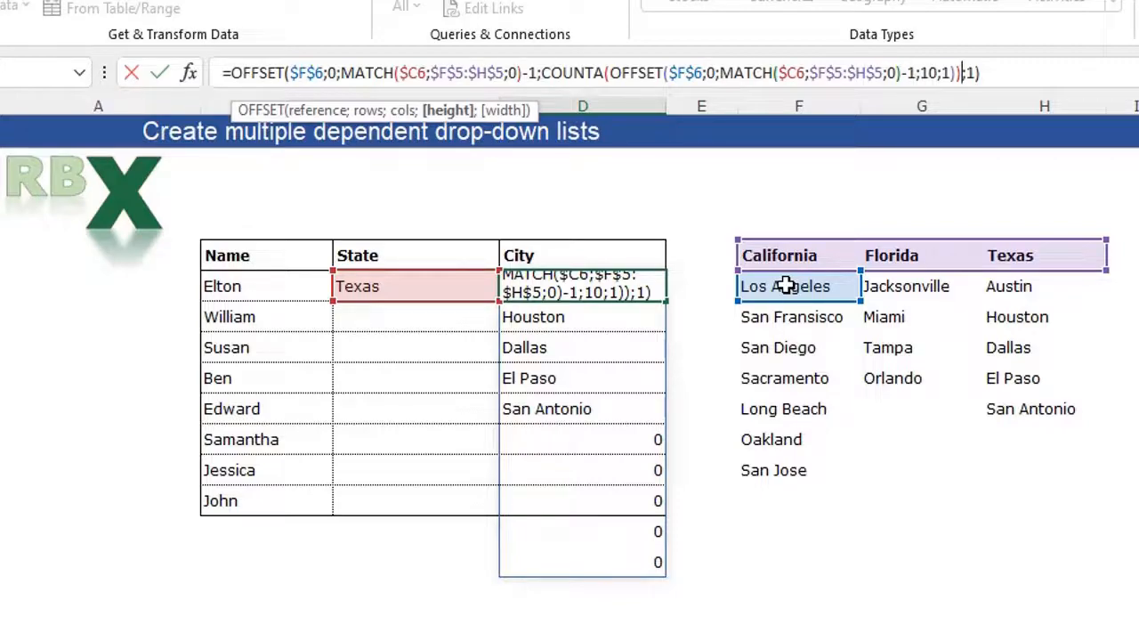
key("Return")
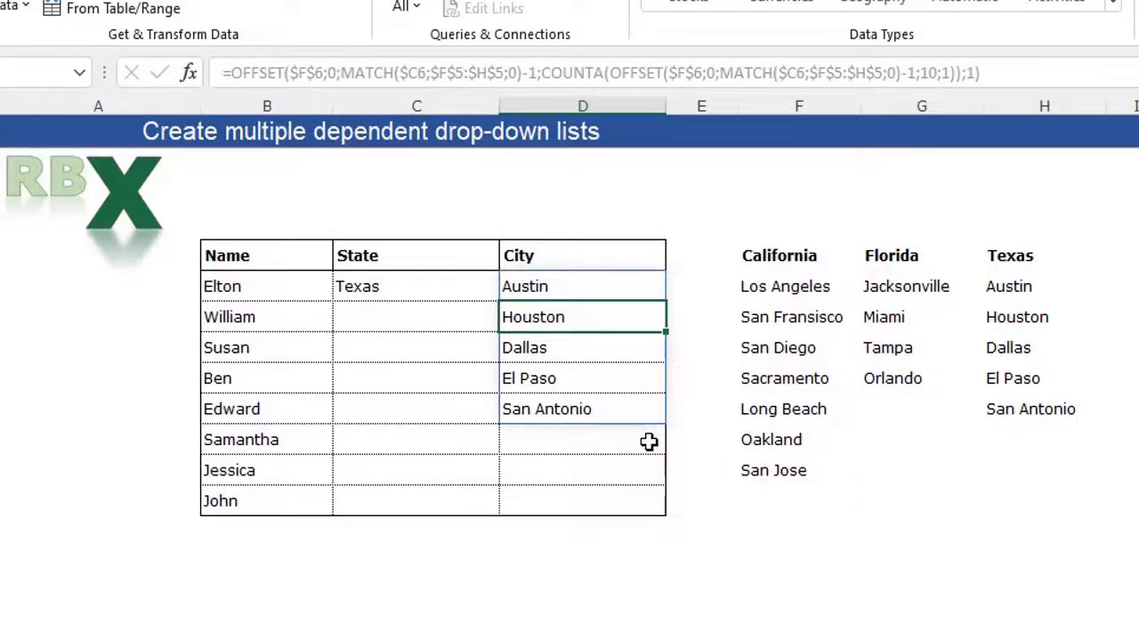
Copy the full formula text of the first City cell and leave the cell unchanged.
left_click(599, 283)
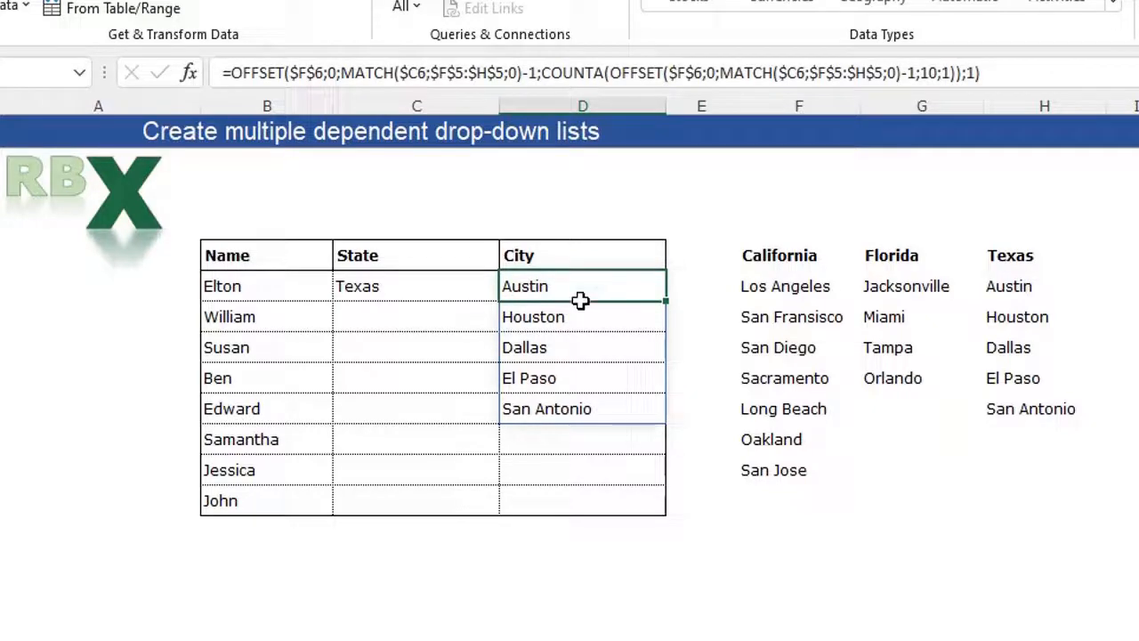
left_click(1007, 73)
left_click_drag(1006, 73, 194, 75)
key("ctrl+c")
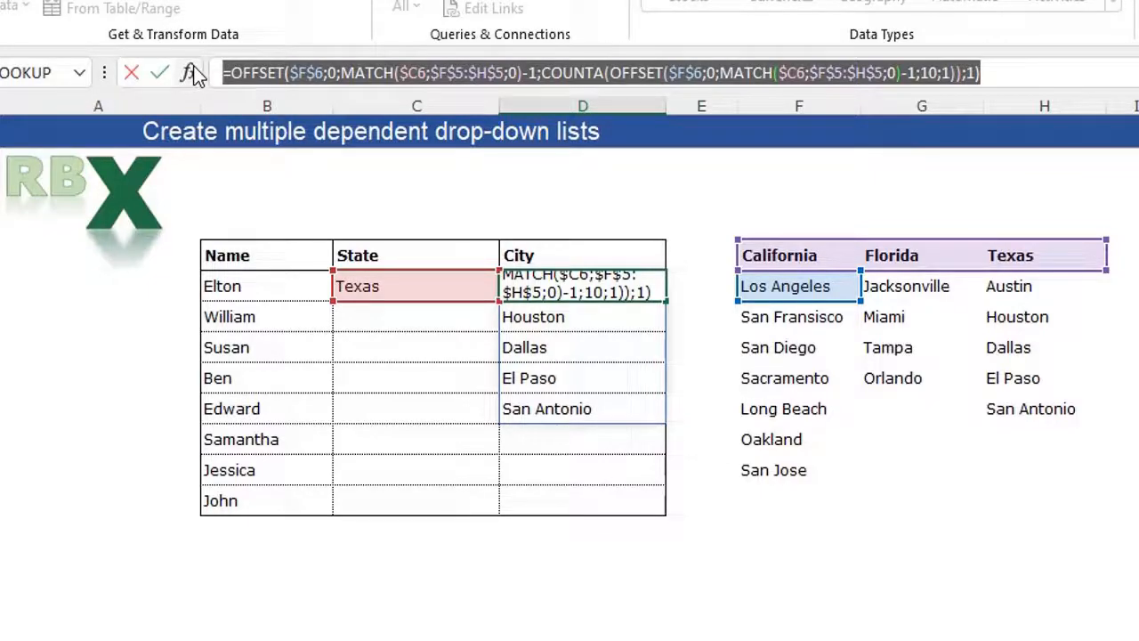
key("Escape")
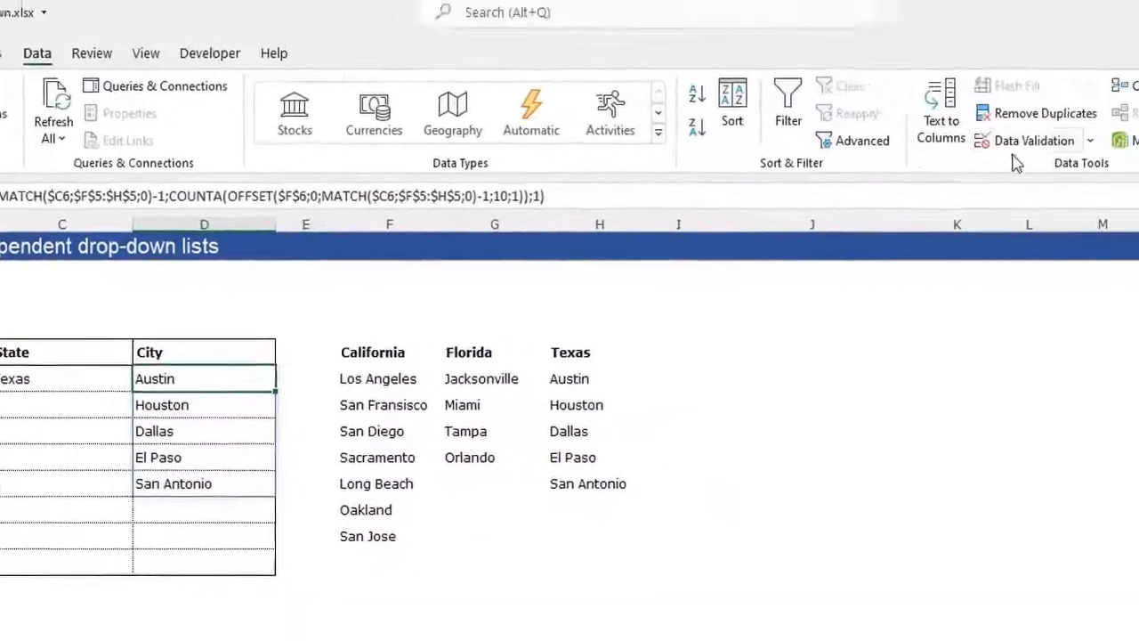
Apply List data validation to the first City cell, using the copied OFFSET formula as the source.
left_click(1021, 140)
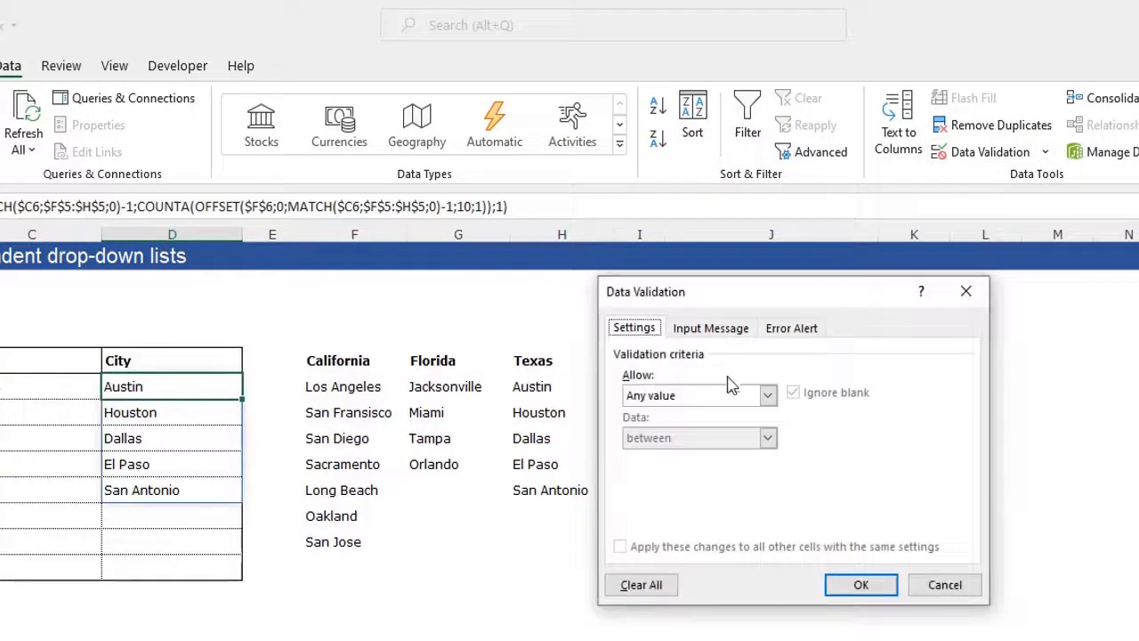
left_click(767, 395)
left_click(645, 455)
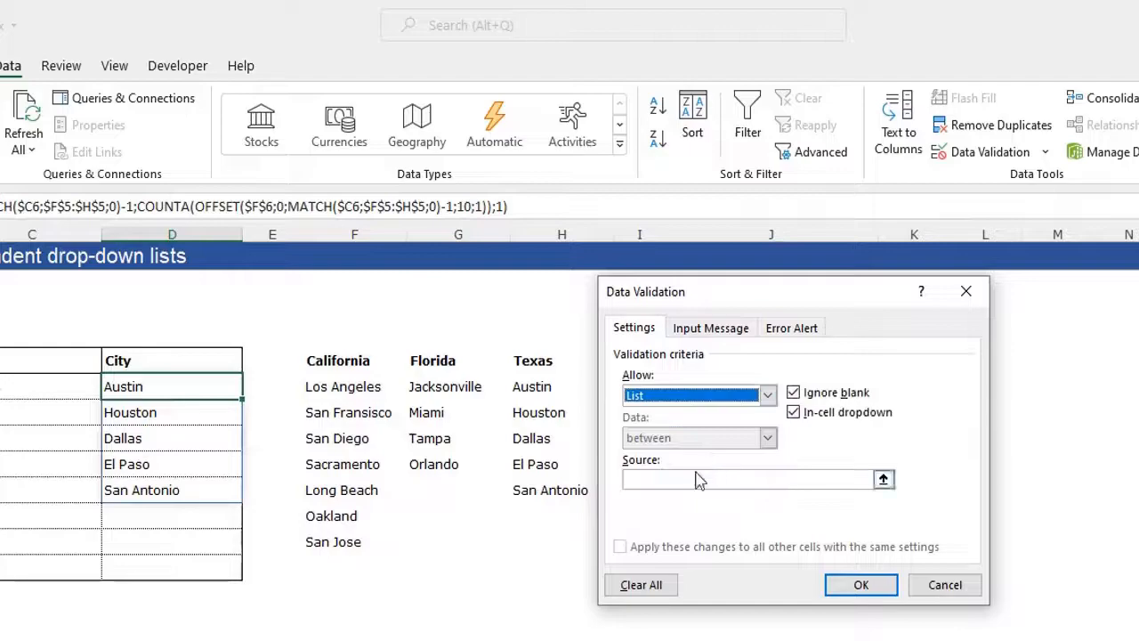
left_click(700, 479)
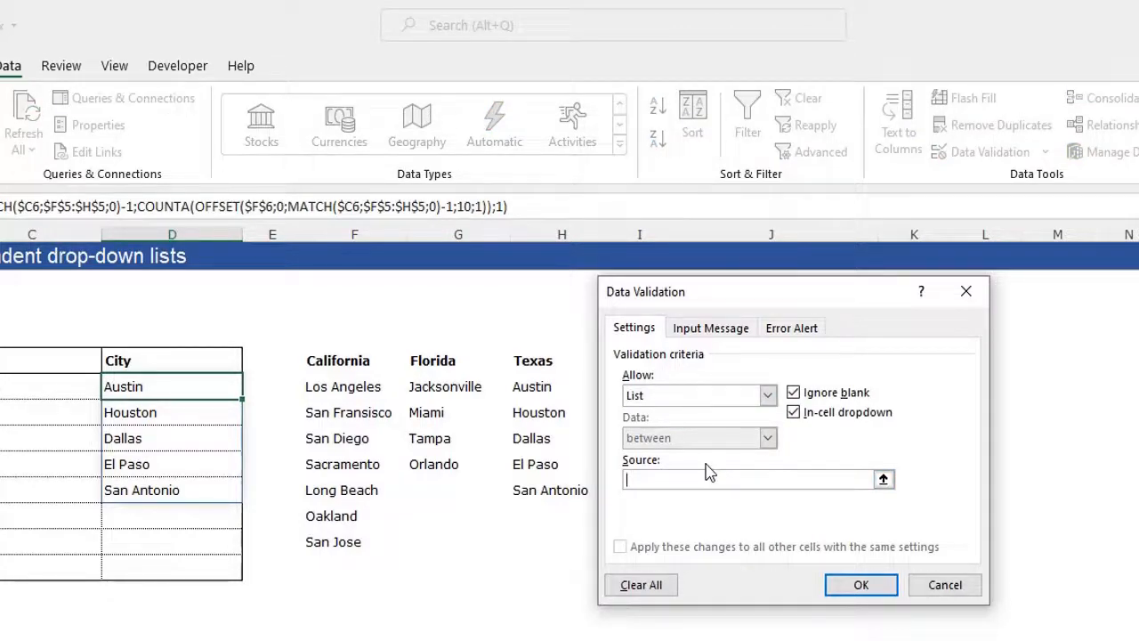
key("ctrl+v")
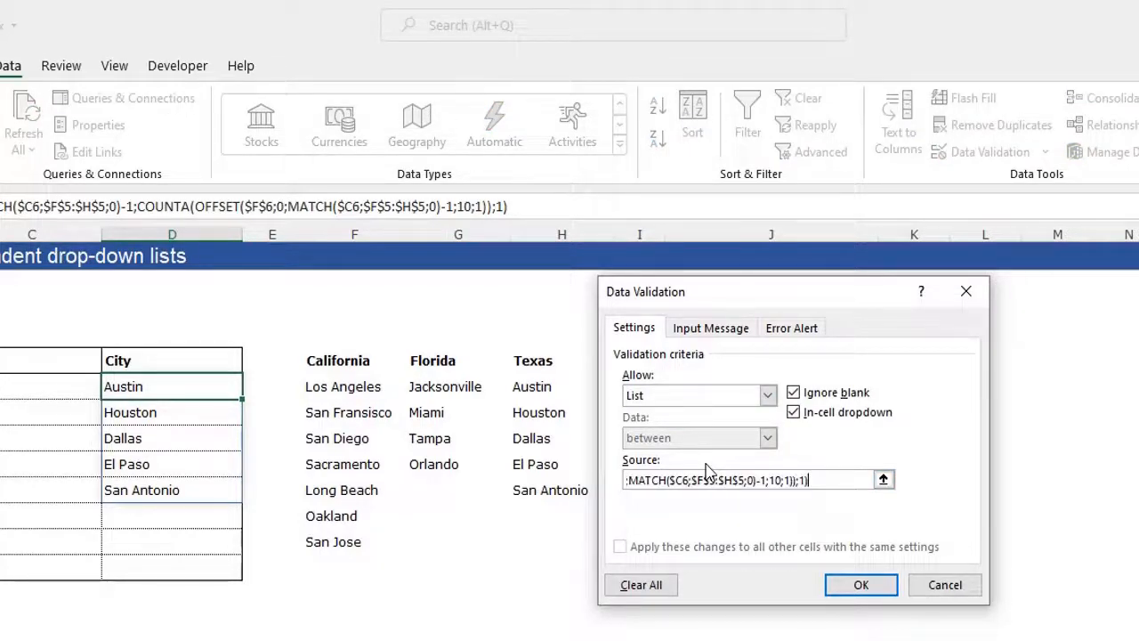
left_click(862, 586)
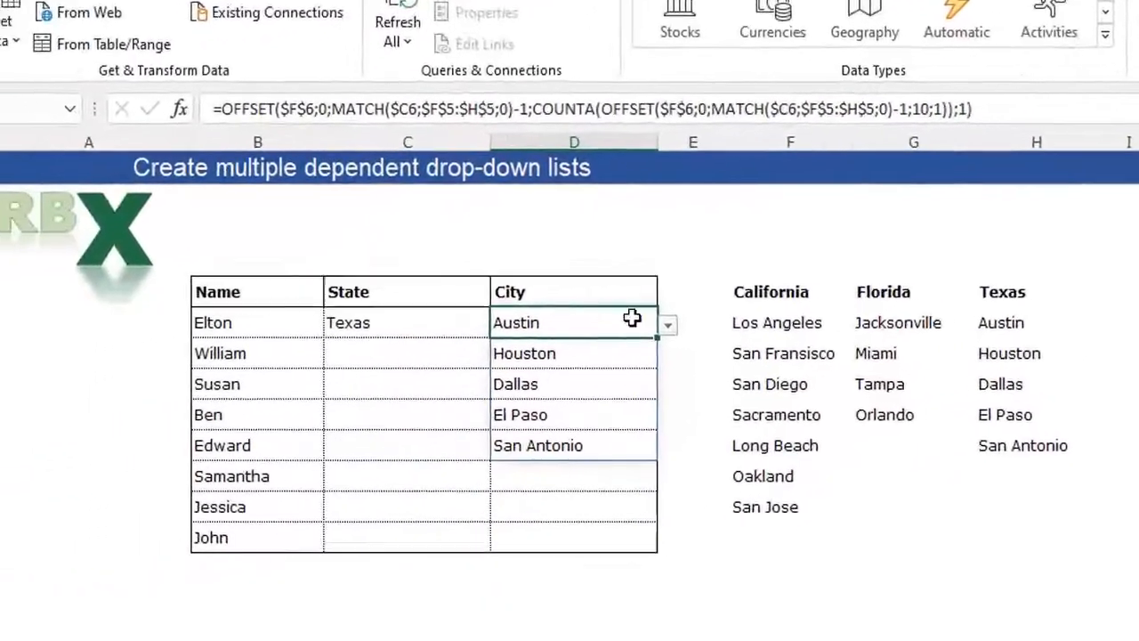
Choose El Paso from the City drop-down list in the first data row.
left_click(665, 327)
left_click(632, 393)
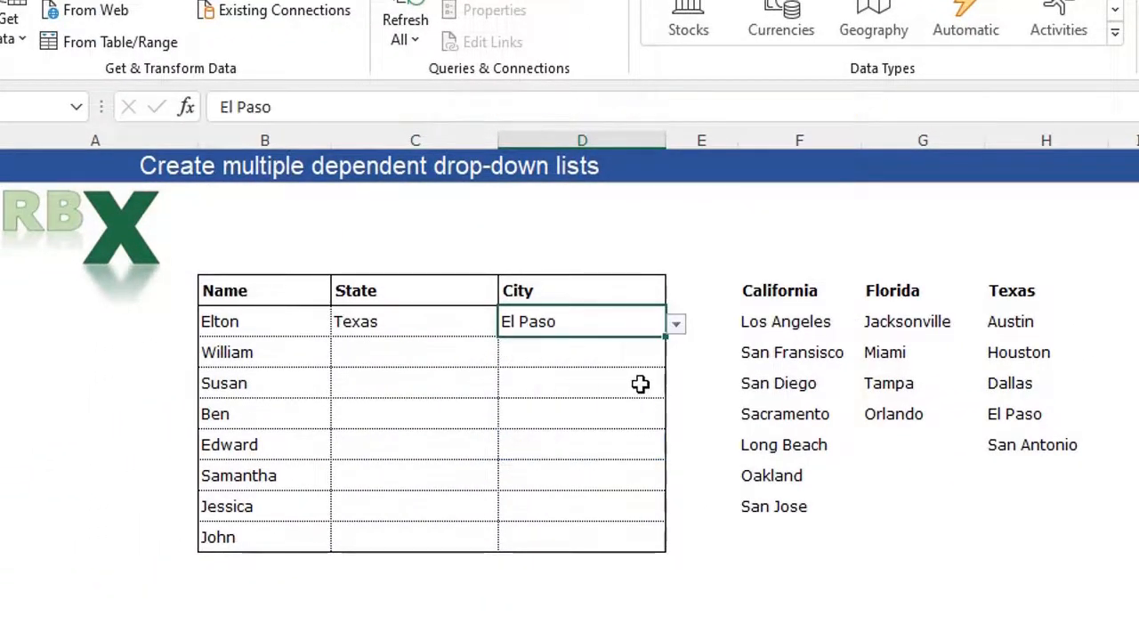
Set the first data row's State to California and choose San Diego from its City list.
left_click(445, 323)
left_click(505, 324)
left_click(498, 343)
left_click(648, 322)
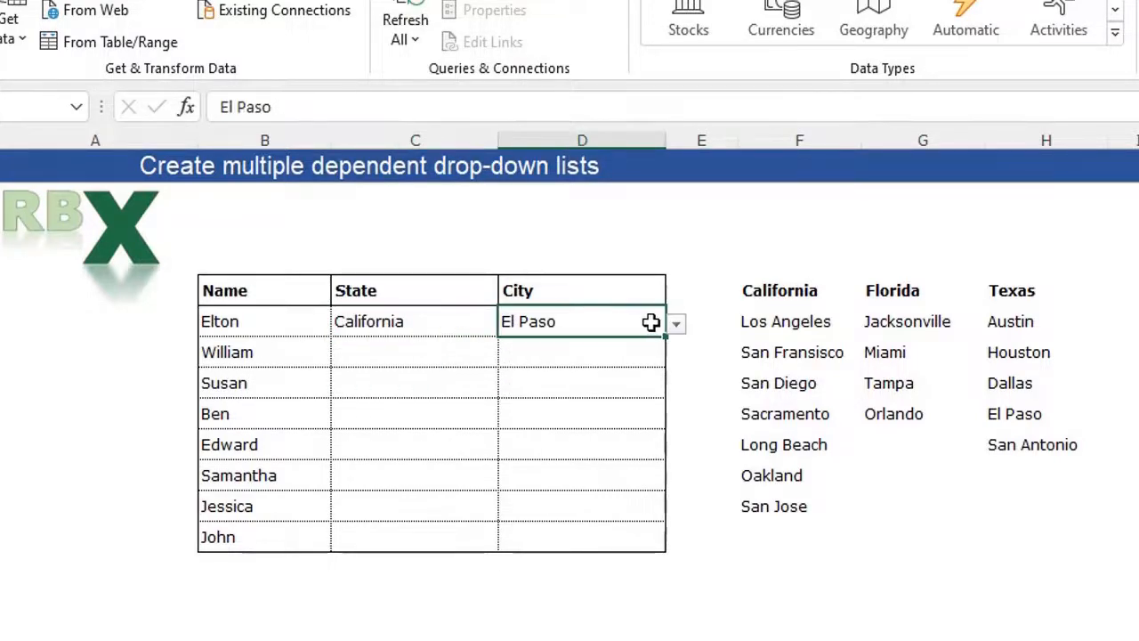
left_click(676, 324)
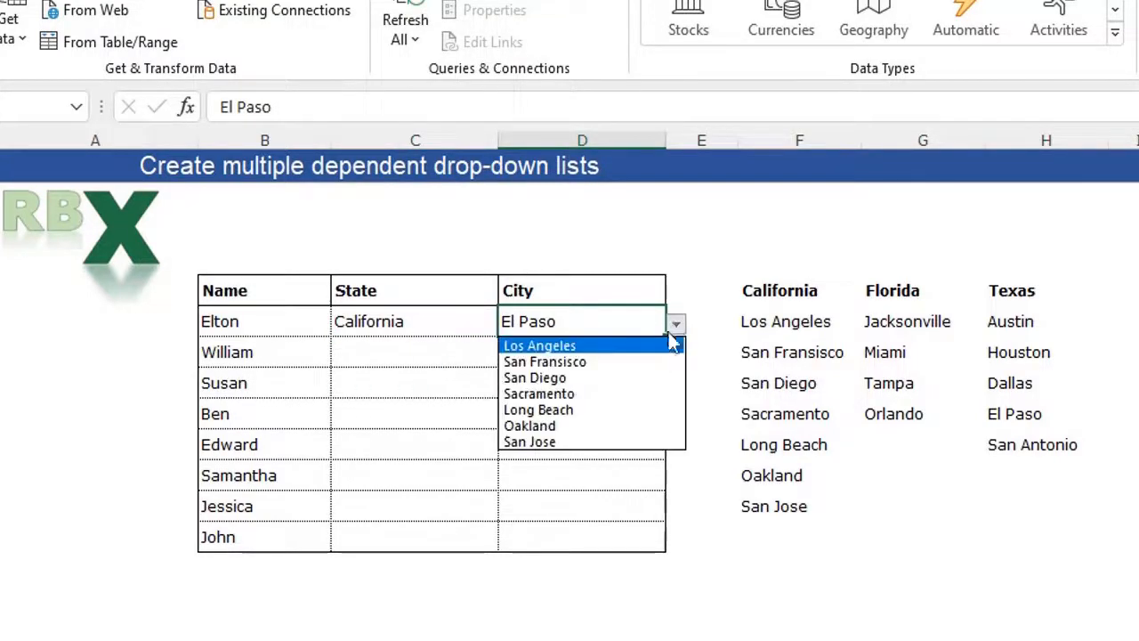
left_click(623, 386)
left_click(439, 374)
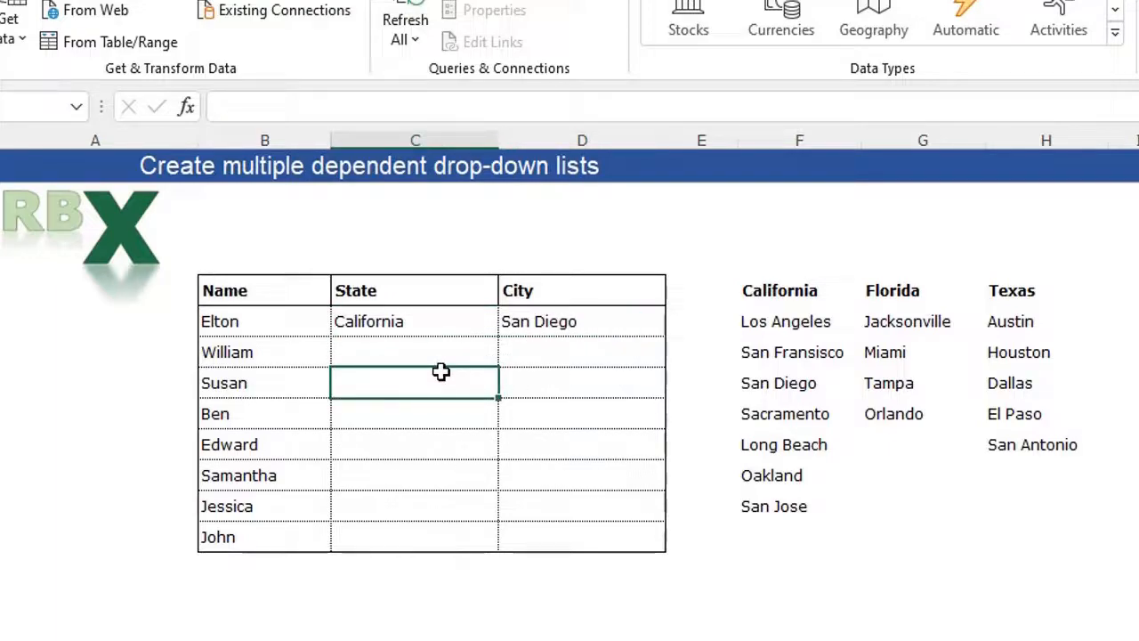
Copy the first data row's State and City cells and paste only their validation into both columns of the seven rows below.
left_click_drag(399, 317, 598, 318)
key("ctrl+c")
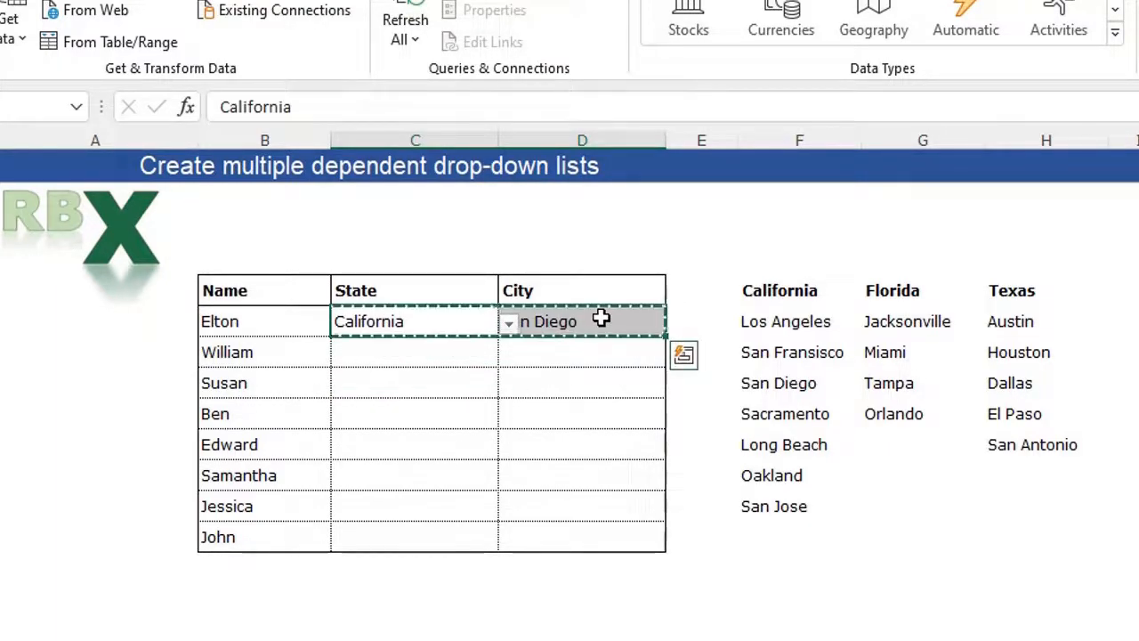
left_click_drag(452, 348, 552, 537)
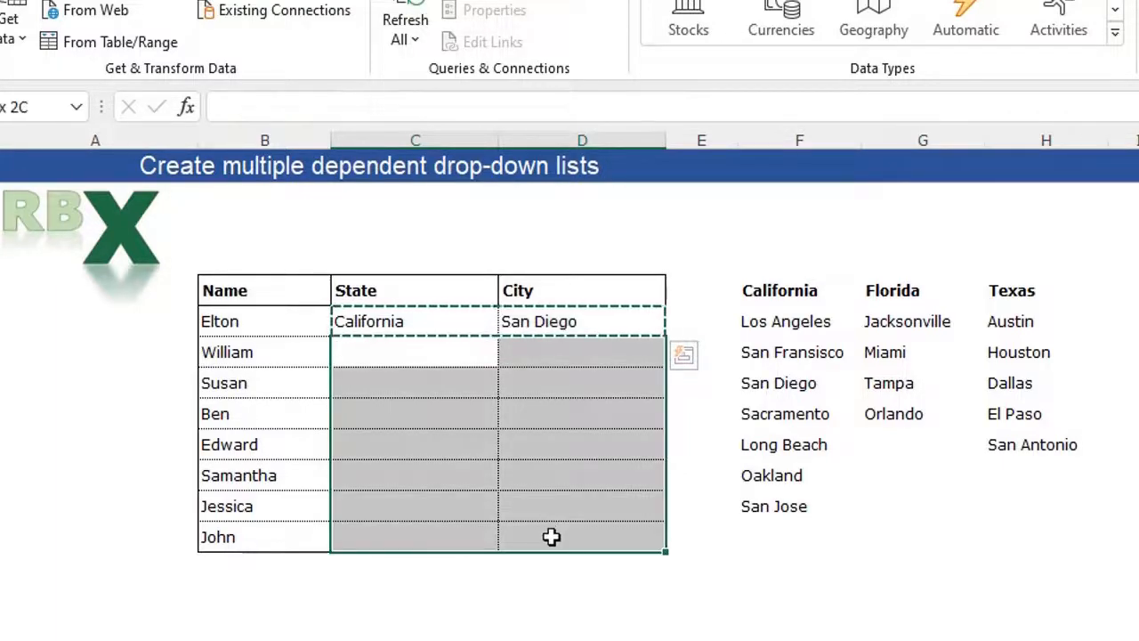
right_click(452, 397)
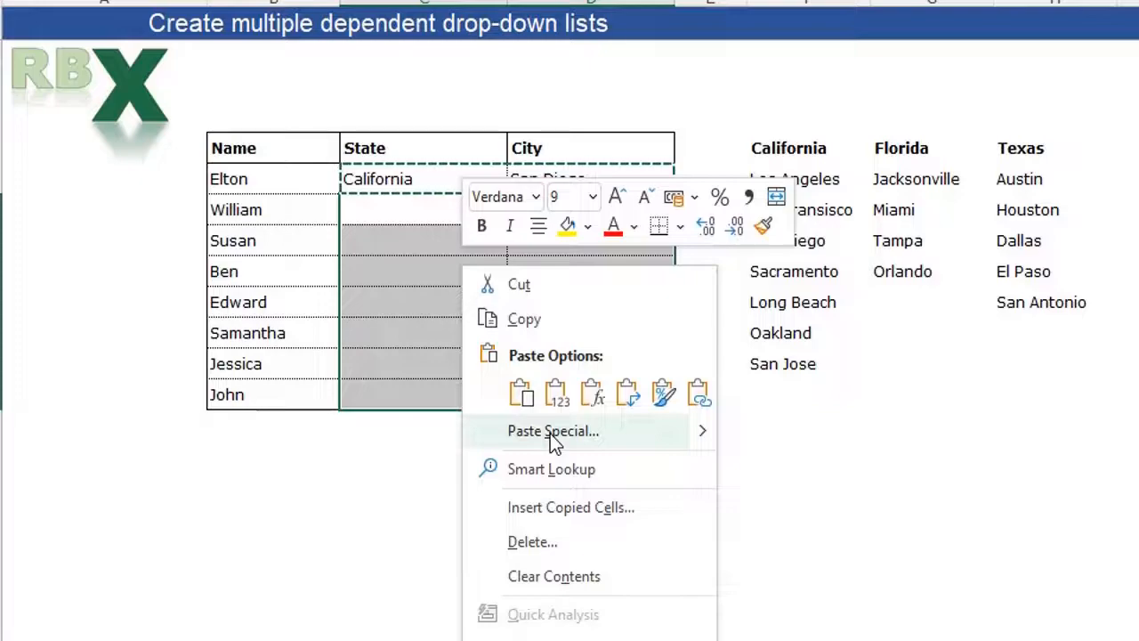
left_click(550, 433)
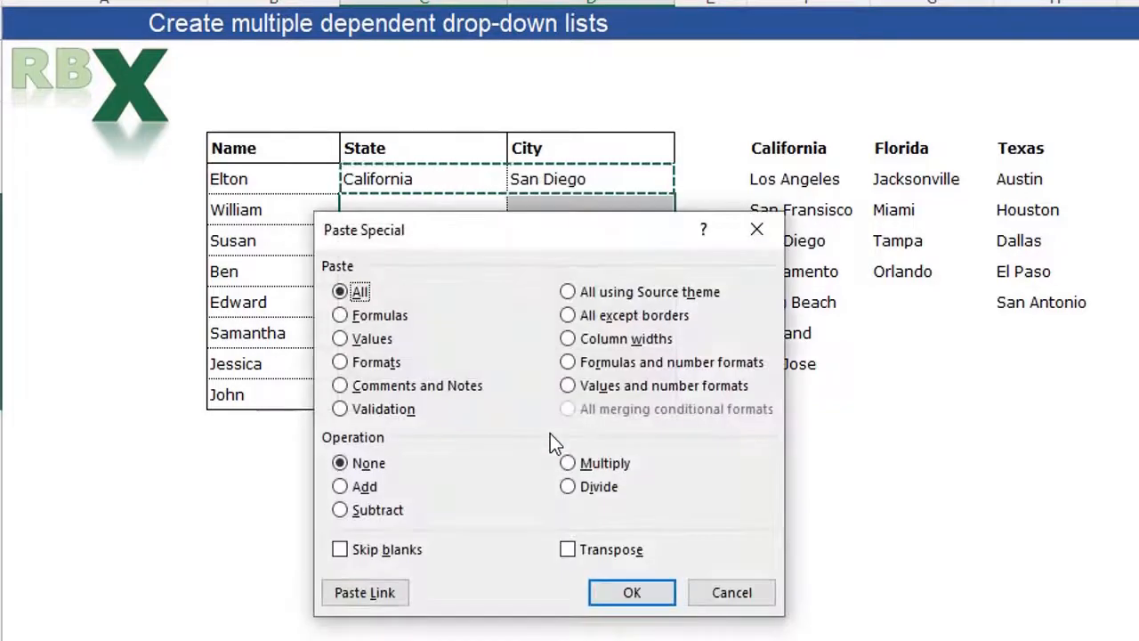
left_click(344, 411)
left_click(621, 596)
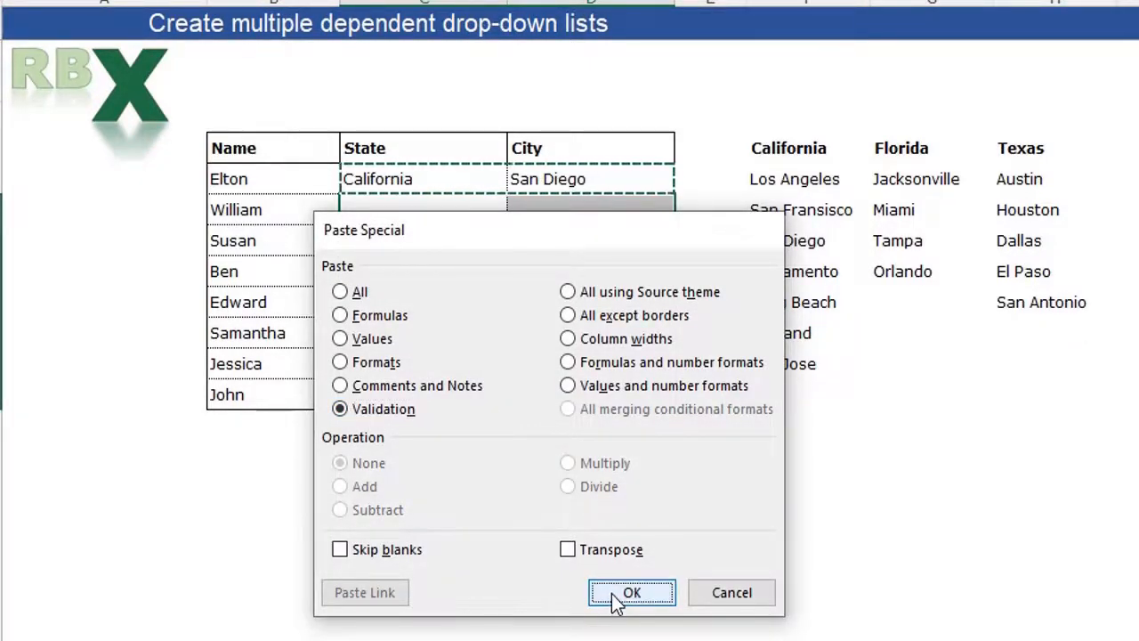
Set the fourth data row's State to Florida and its City to Tampa from the drop-down lists.
left_click(402, 269)
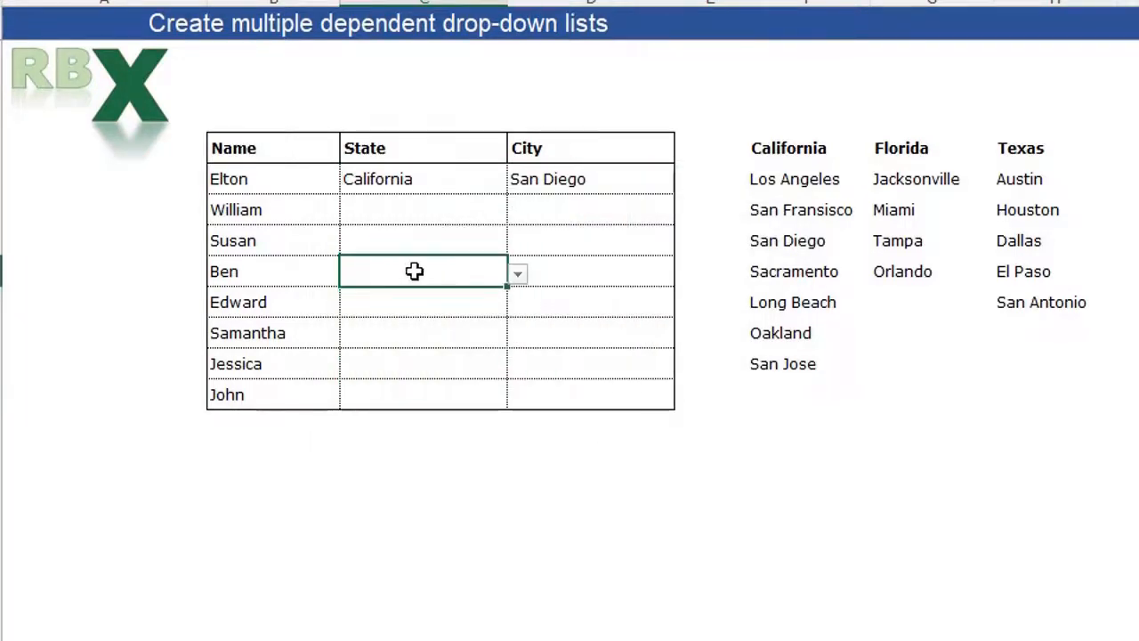
left_click(518, 273)
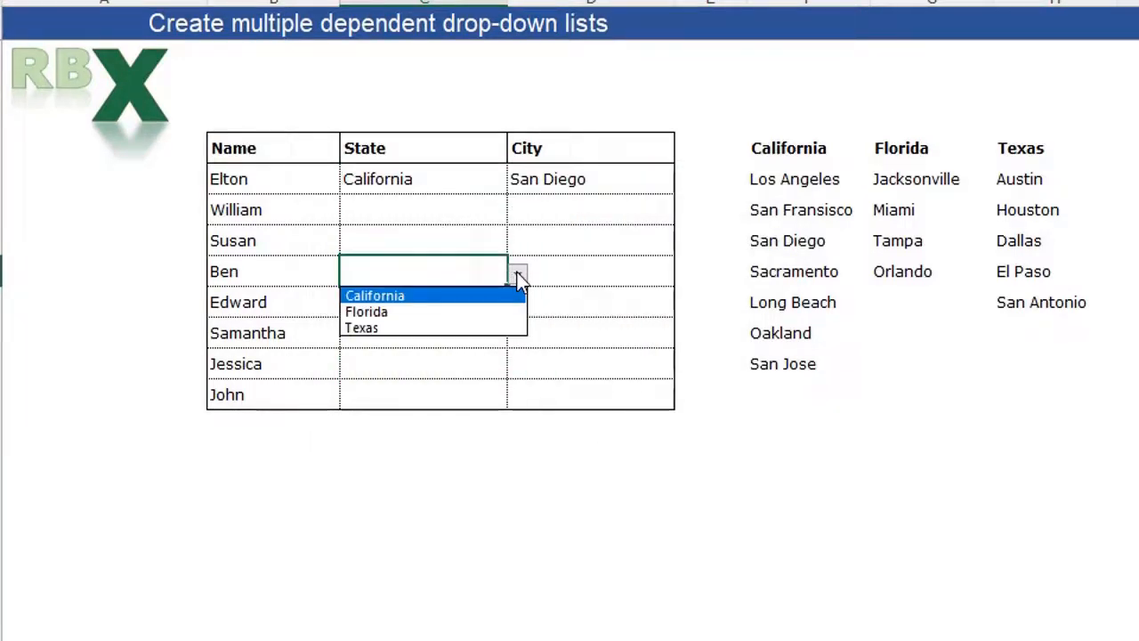
left_click(473, 311)
left_click(584, 270)
left_click(684, 275)
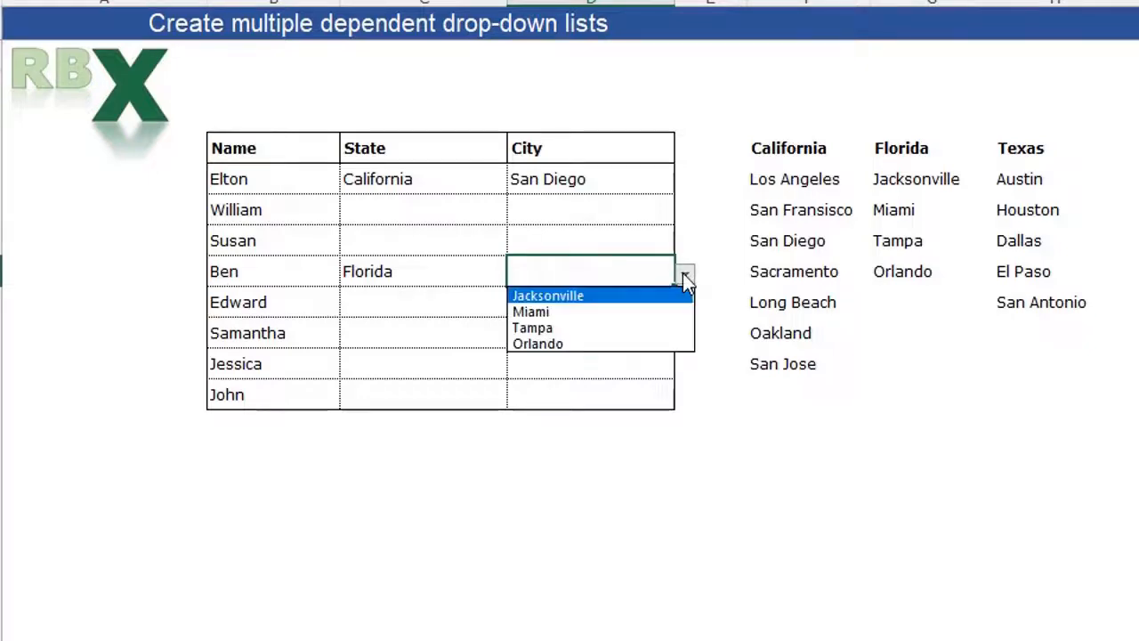
left_click(629, 328)
Set the third data row's State to Texas and its City to Houston from the drop-down lists.
left_click(425, 237)
left_click(516, 242)
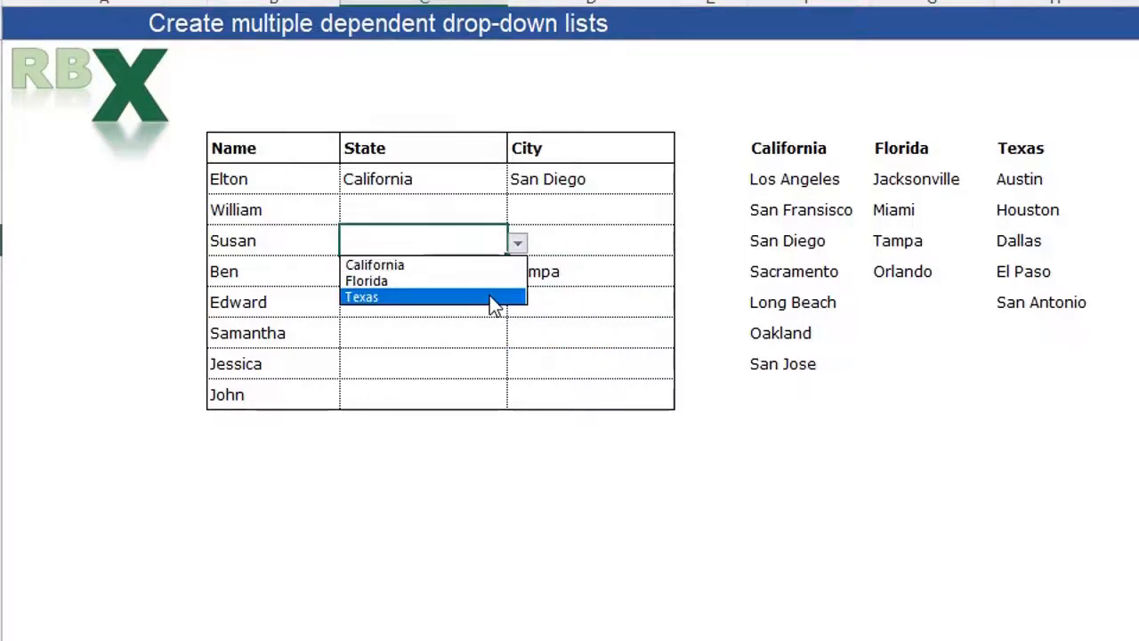
left_click(489, 298)
left_click(605, 242)
left_click(683, 242)
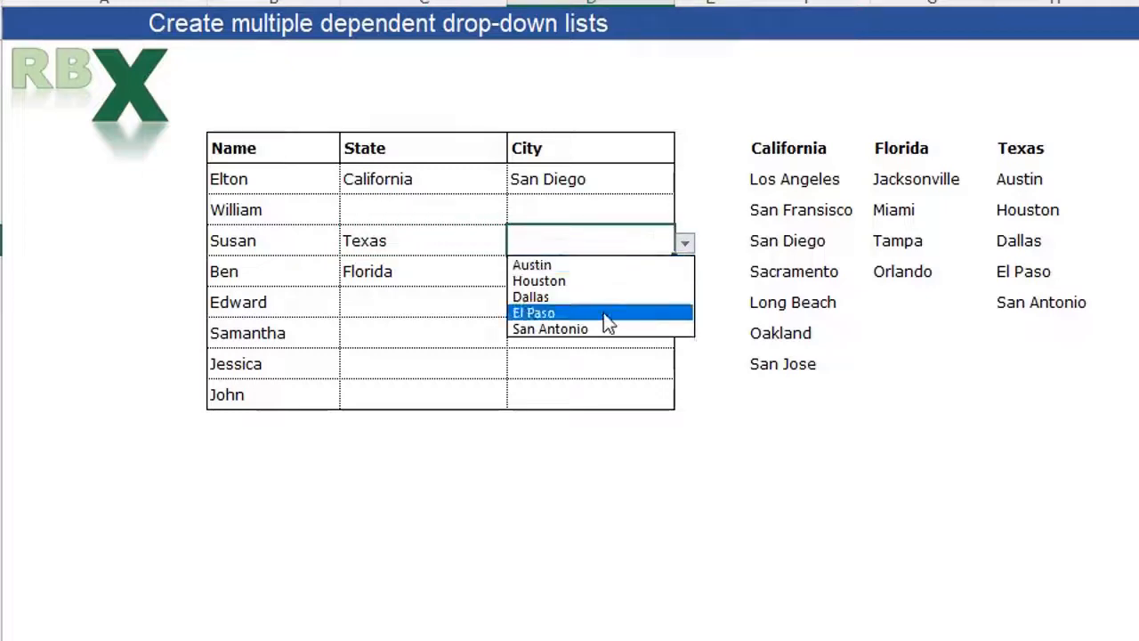
left_click(612, 281)
left_click(485, 211)
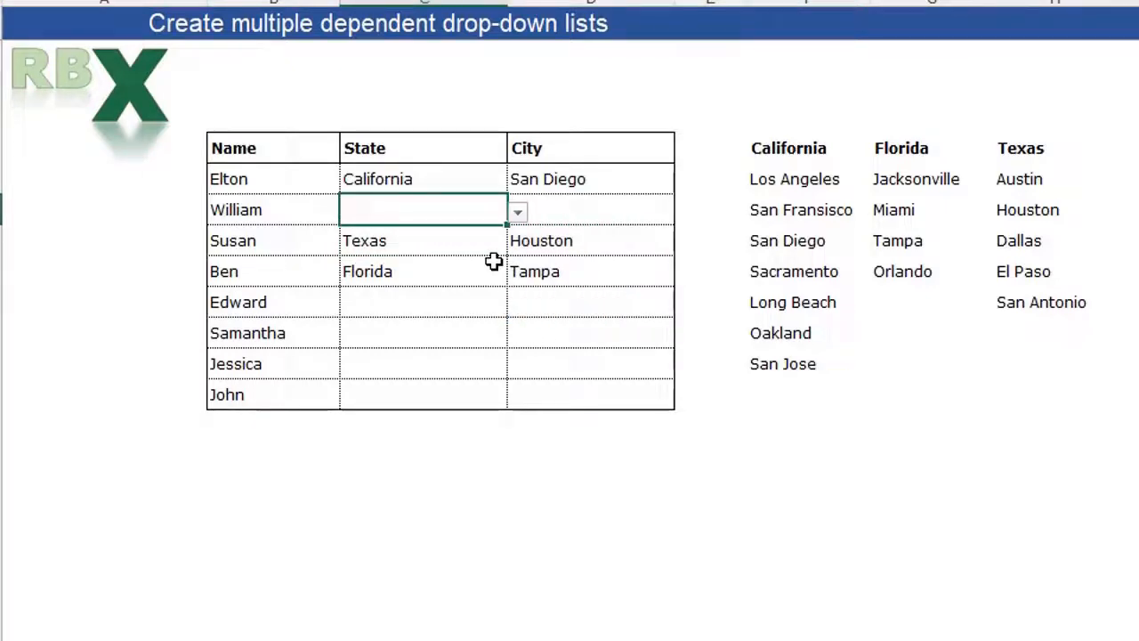